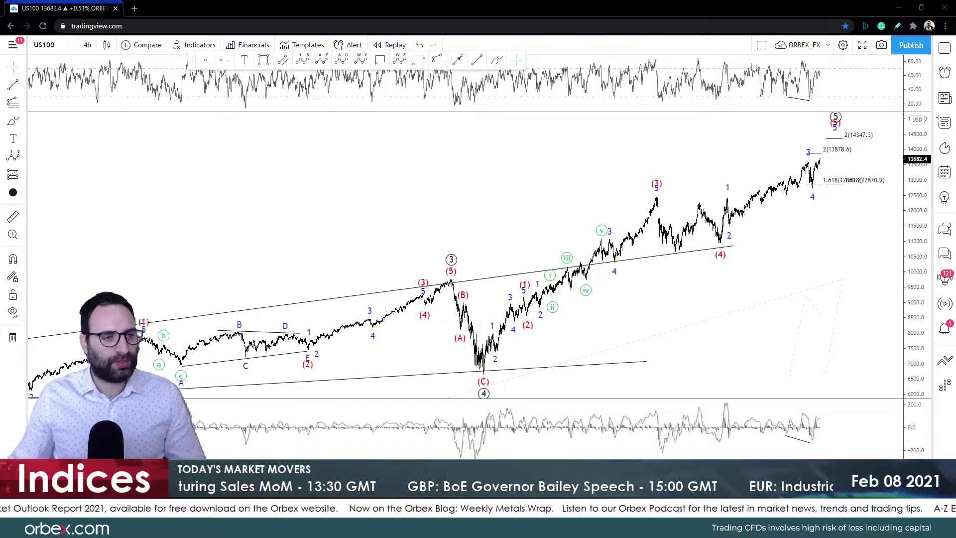
Draw a red freehand wave projection path across the US100 chart and compress the price scale
left_click(497, 60)
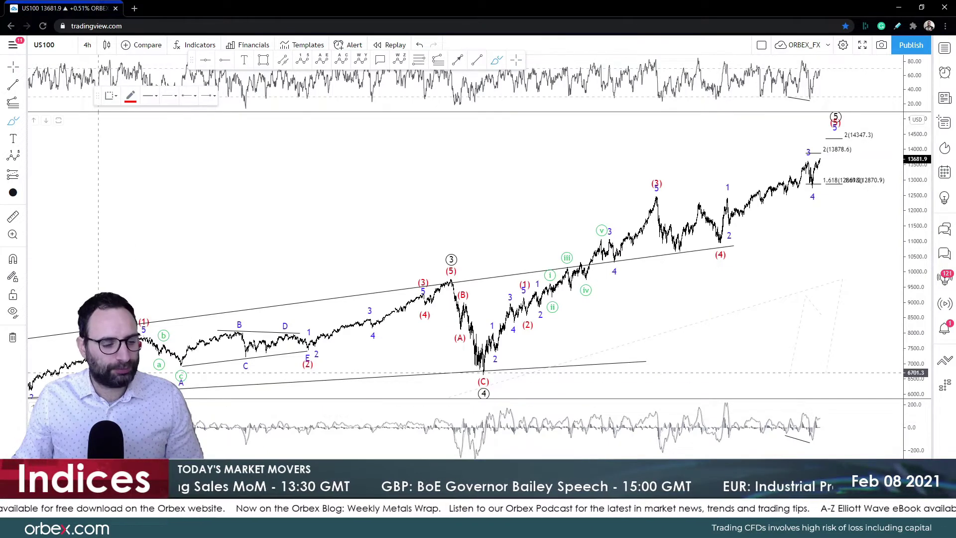
mouse_move(71, 356)
left_mouse_down()
mouse_move(139, 311)
mouse_move(406, 359)
mouse_move(692, 130)
mouse_move(705, 130)
mouse_move(696, 152)
left_mouse_up()
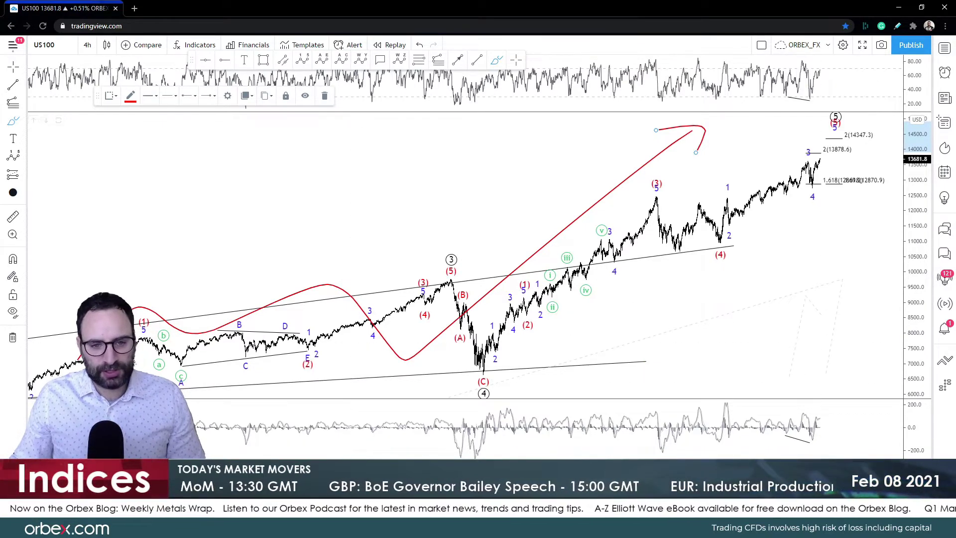
mouse_move(919, 227)
left_mouse_down()
mouse_move(921, 255)
mouse_move(924, 209)
left_mouse_up()
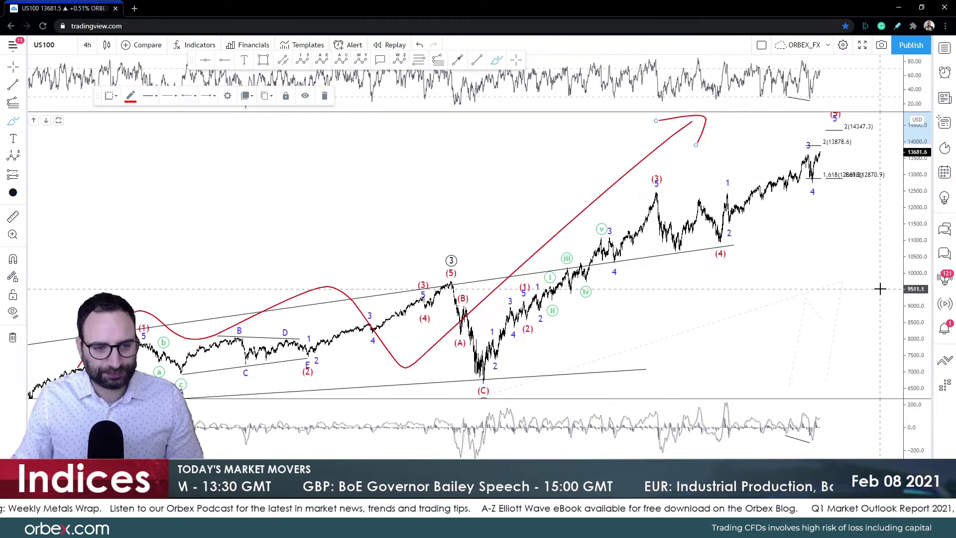
Draw a second red zigzag path from the (C) low to the top-right wave 5 target near 14347
left_click(423, 380)
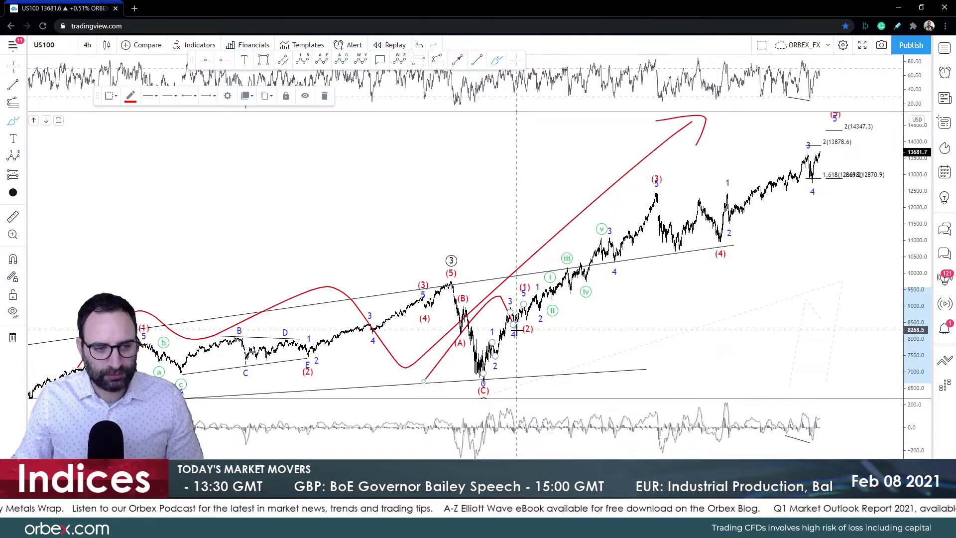
left_click(646, 209)
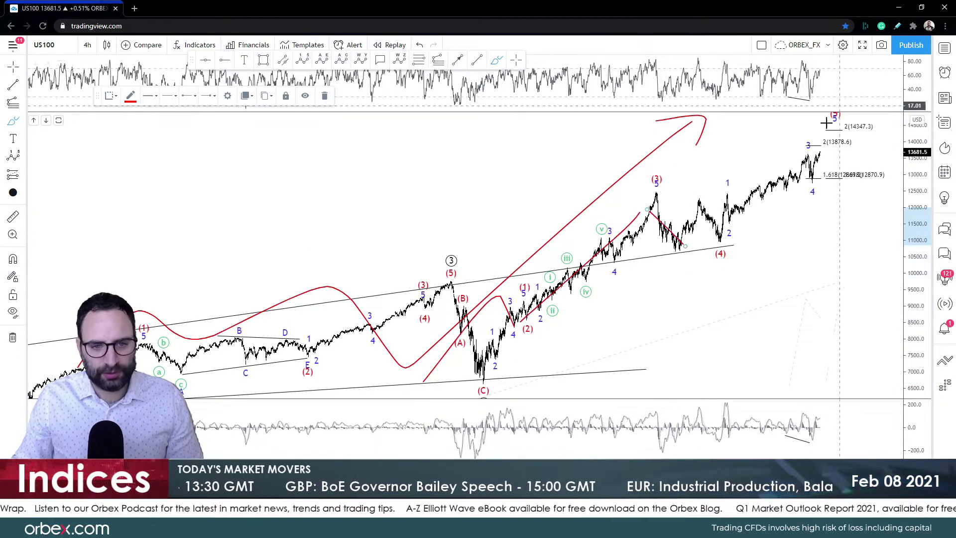
left_click(686, 241)
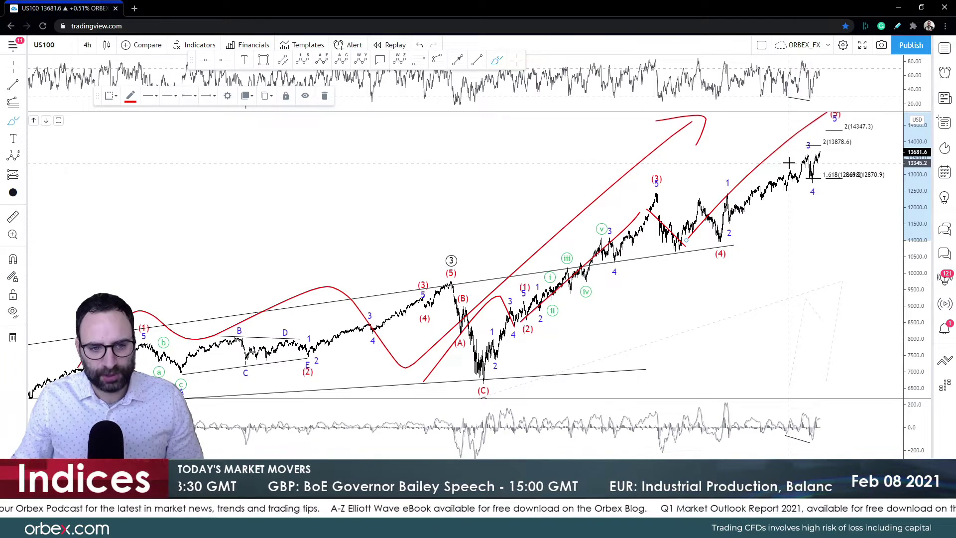
left_click(731, 192)
left_click(736, 210)
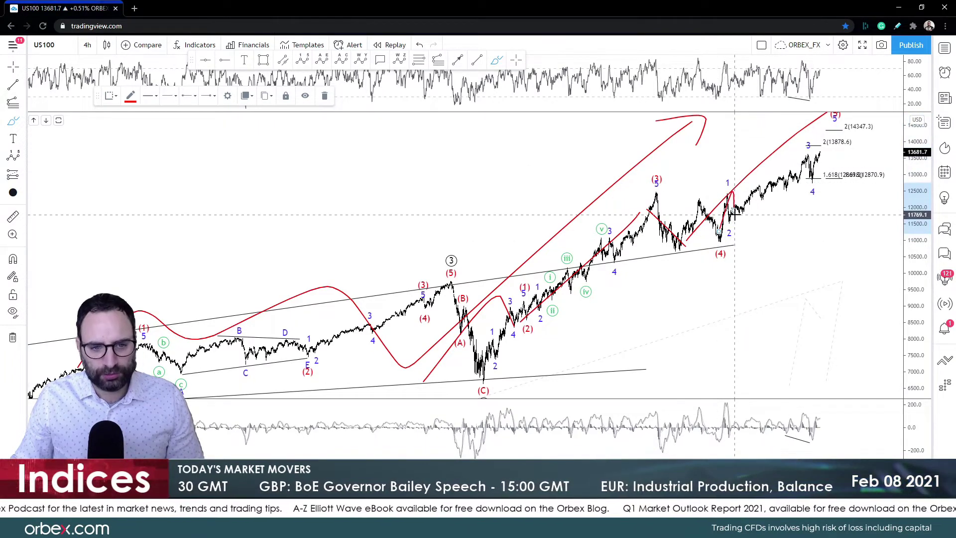
left_click(797, 143)
left_click(805, 176)
double_click(827, 116)
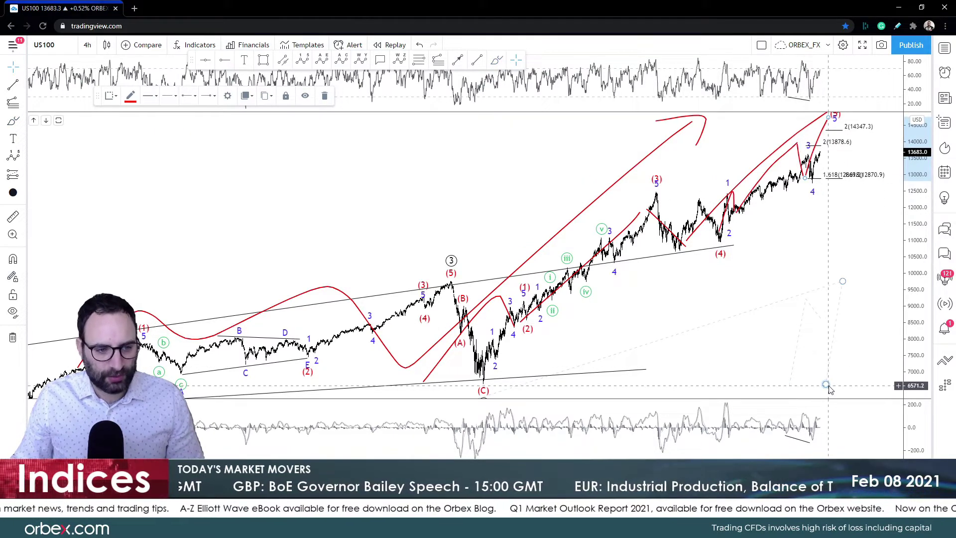
Move an anchor of the dotted Fibonacci extension so its 2 target reads 14408.4 and 1.618 reads 12920.3
left_click(842, 294)
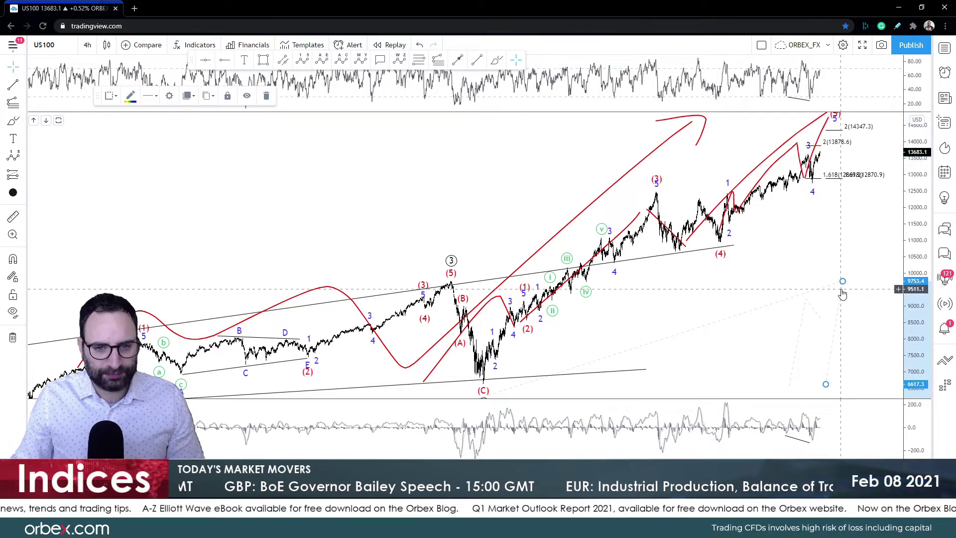
mouse_move(841, 290)
left_mouse_down()
mouse_move(847, 264)
mouse_move(845, 279)
mouse_move(863, 280)
left_mouse_up()
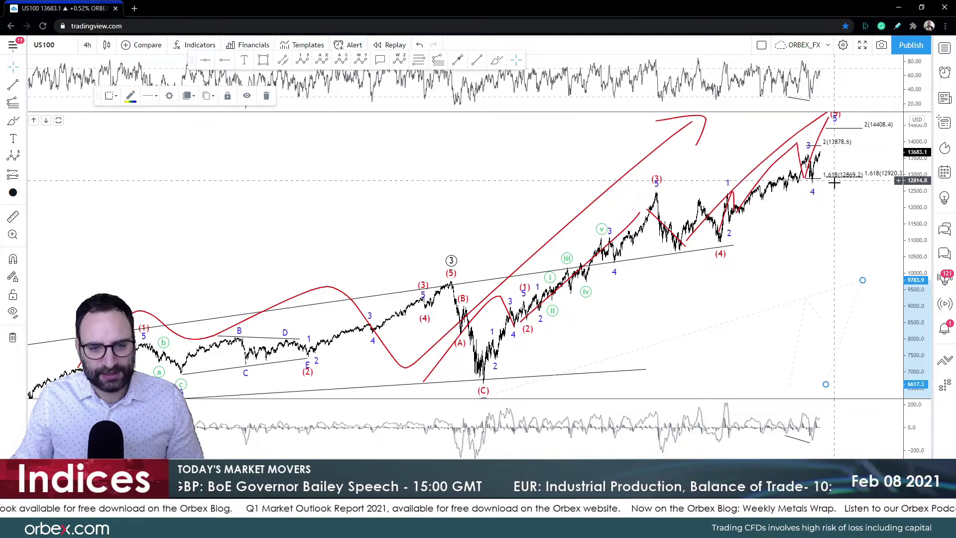
left_click(812, 312)
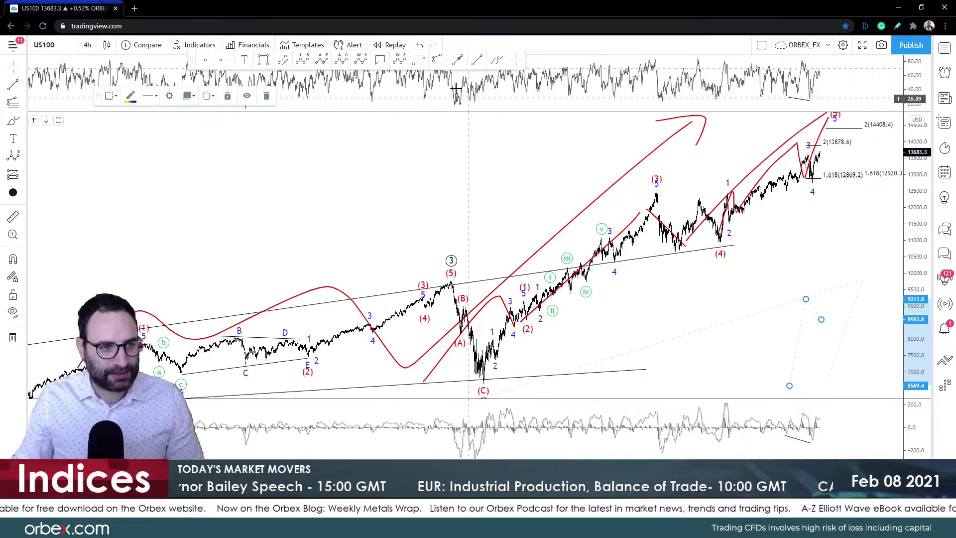
Place a trend-based Fibonacci extension with three anchor points on the latest US100 waves
left_click(438, 60)
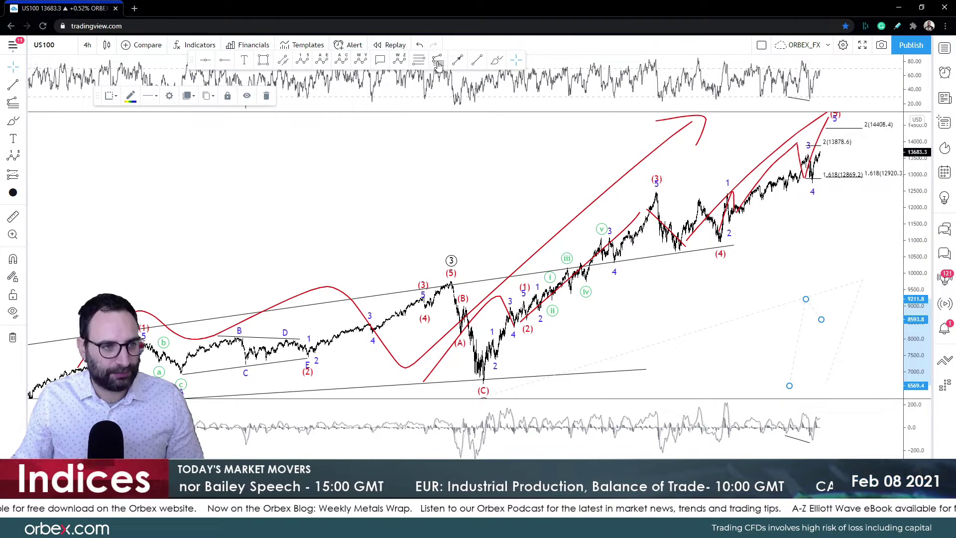
left_click(804, 320)
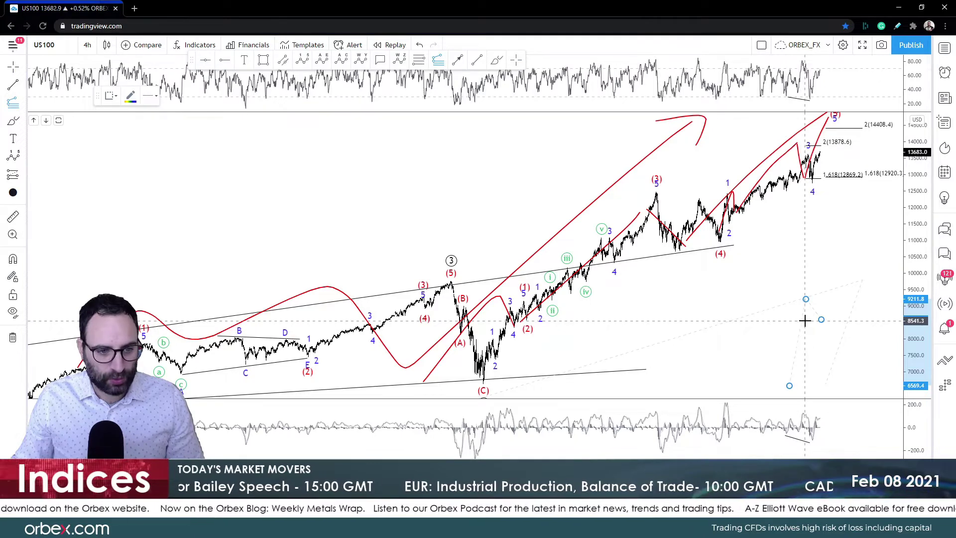
left_click(819, 193)
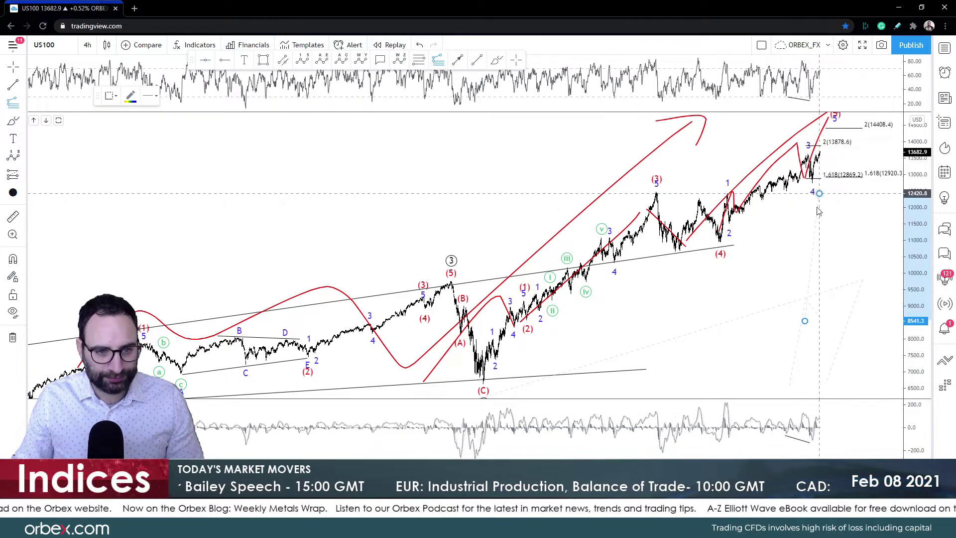
left_click(813, 243)
Enable the extension's 1 level in its Style settings, leaving the 0.618 level off
double_click(715, 303)
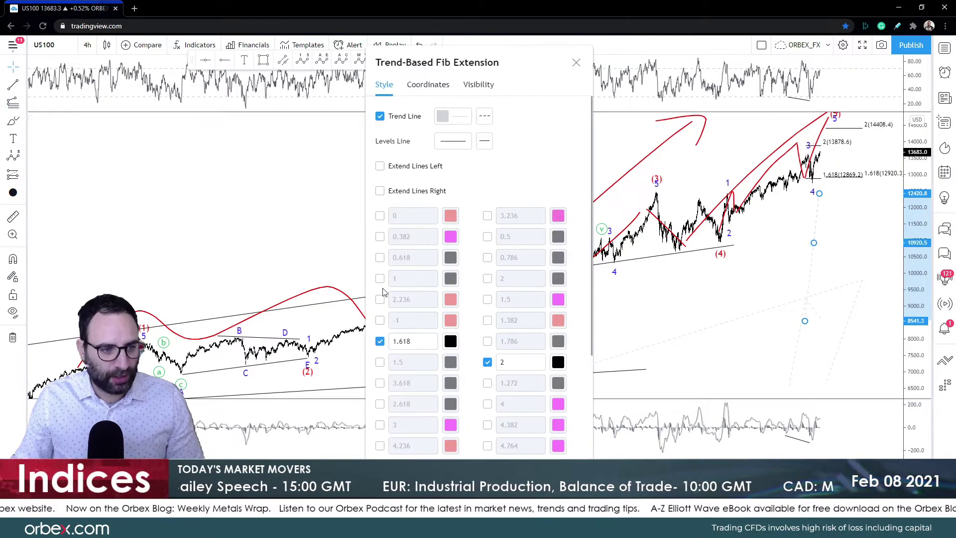
left_click(380, 278)
left_click(380, 278)
left_click(380, 257)
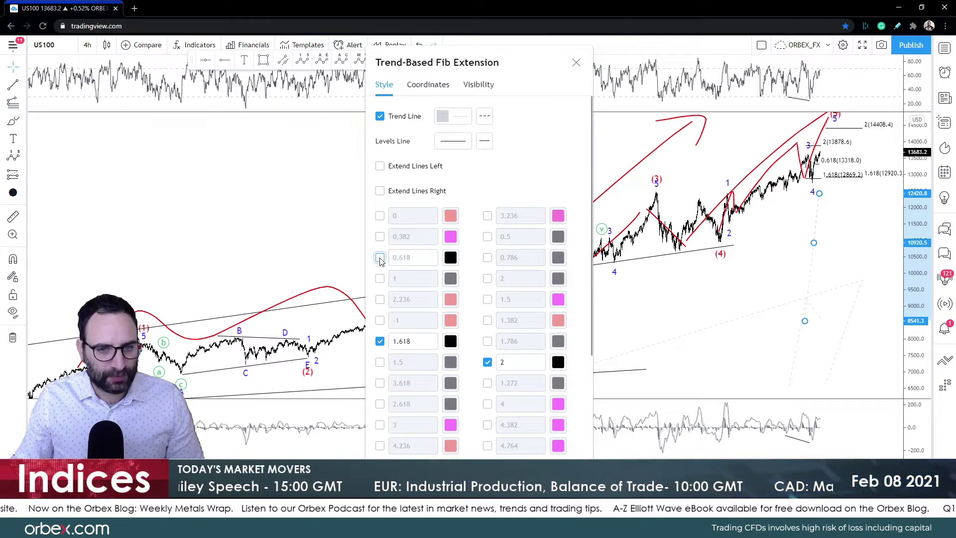
left_click(380, 258)
left_click(380, 257)
left_click(380, 279)
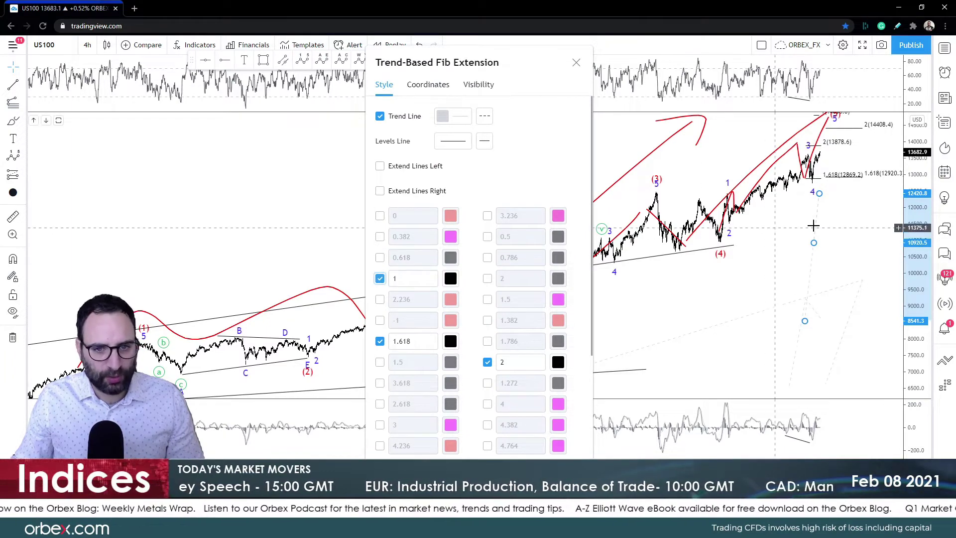
left_click(911, 186)
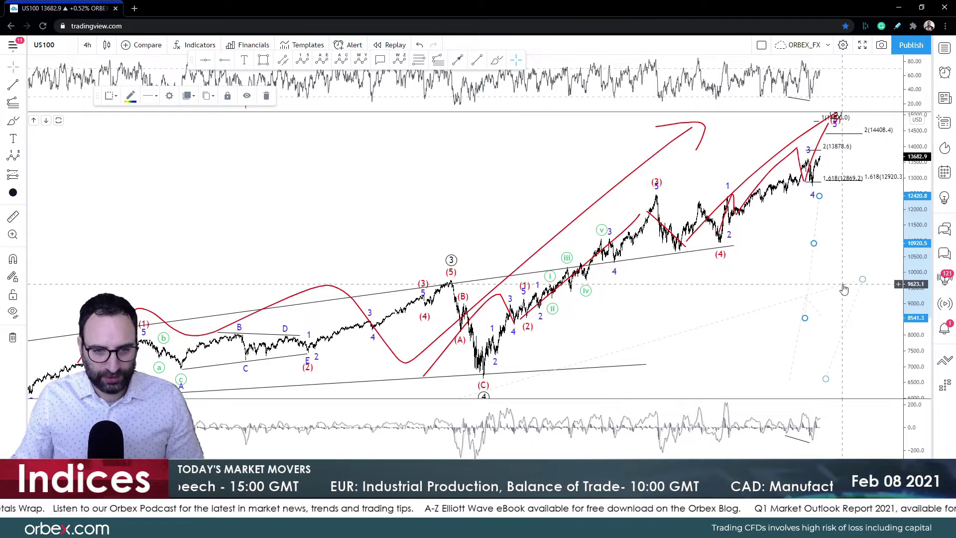
Lower the dashed Fibonacci's anchor and add a new Fib extension with its 1 target at 14833.5
left_click_drag(858, 283, 843, 288)
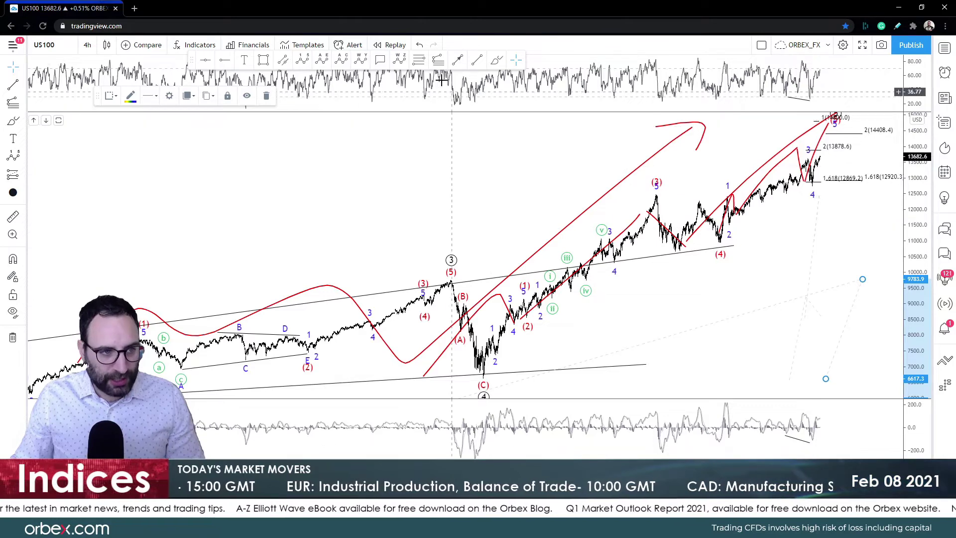
key("alt+f")
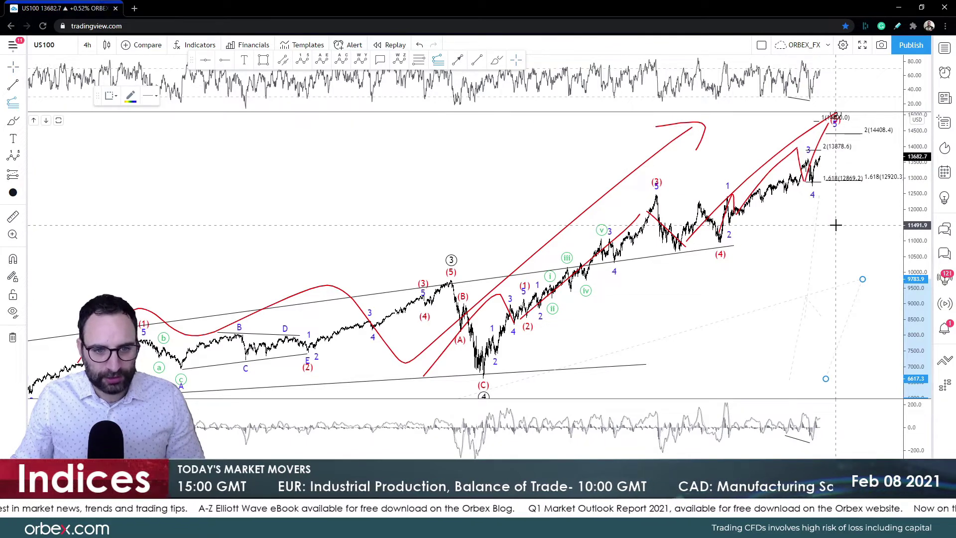
left_click(835, 225)
left_click(848, 160)
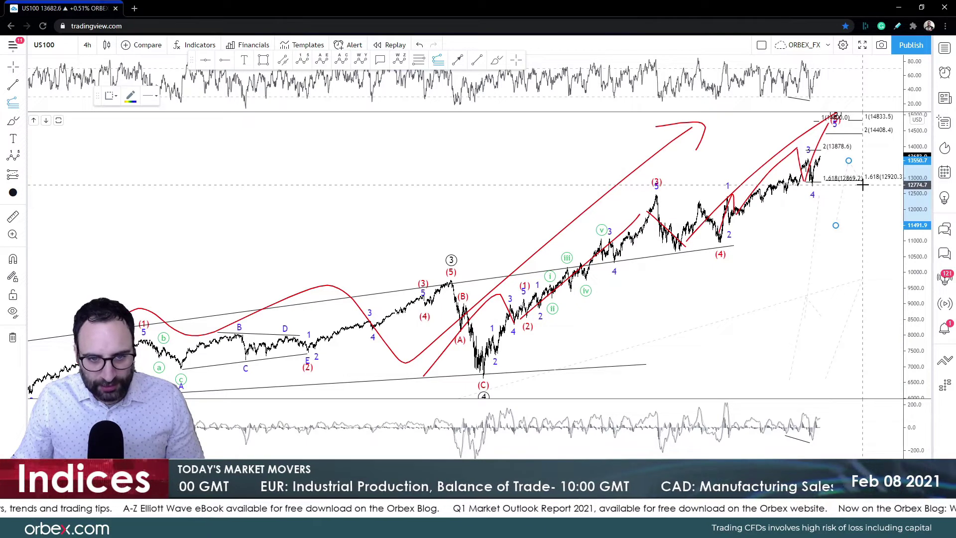
left_click(862, 185)
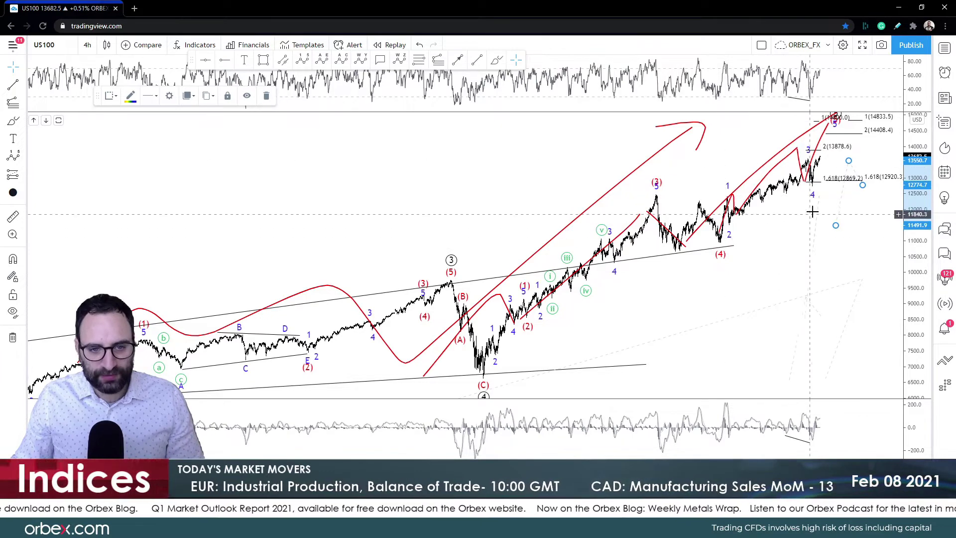
left_click(843, 198)
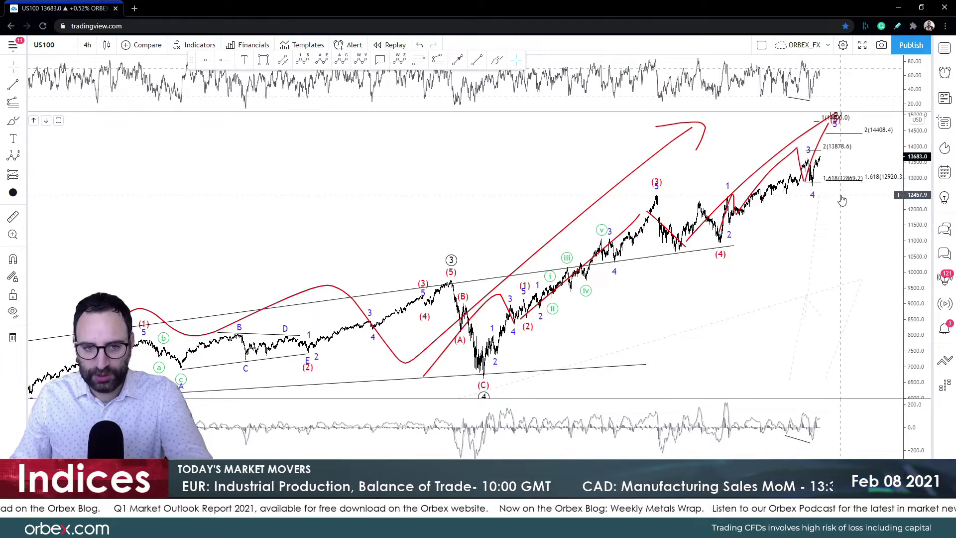
Draw a trend line from below the wave 4 area toward the latest US100 highs, then reframe the chart
left_click(476, 62)
left_click(781, 242)
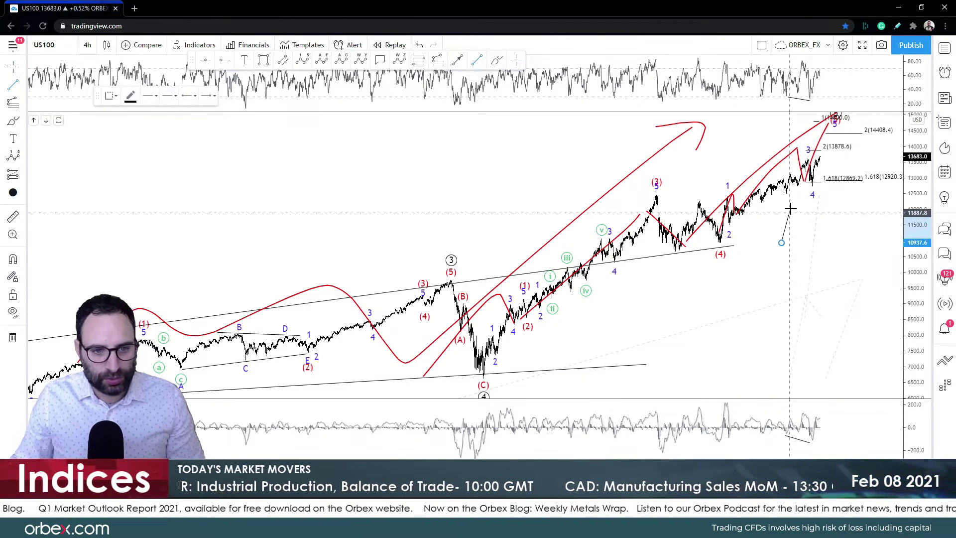
left_click(796, 193)
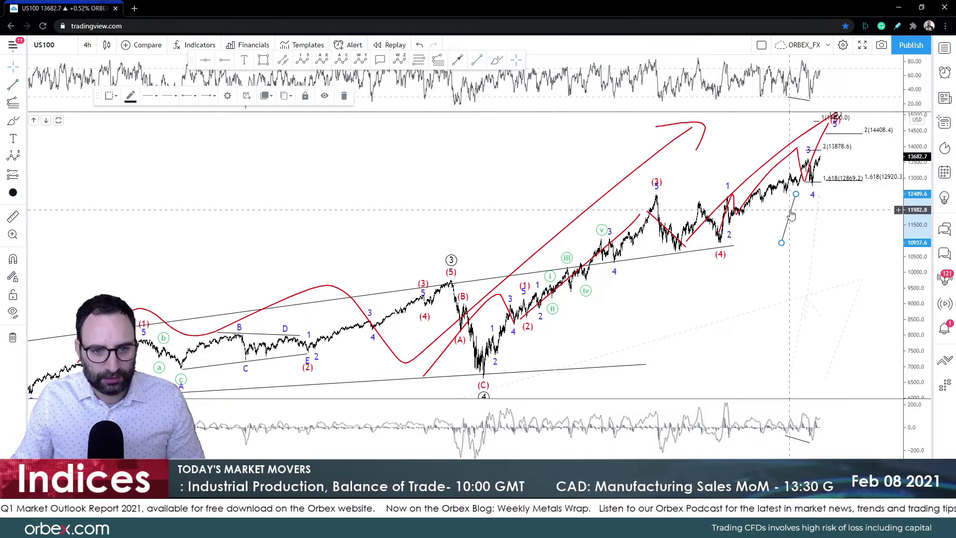
left_click_drag(791, 215, 805, 189)
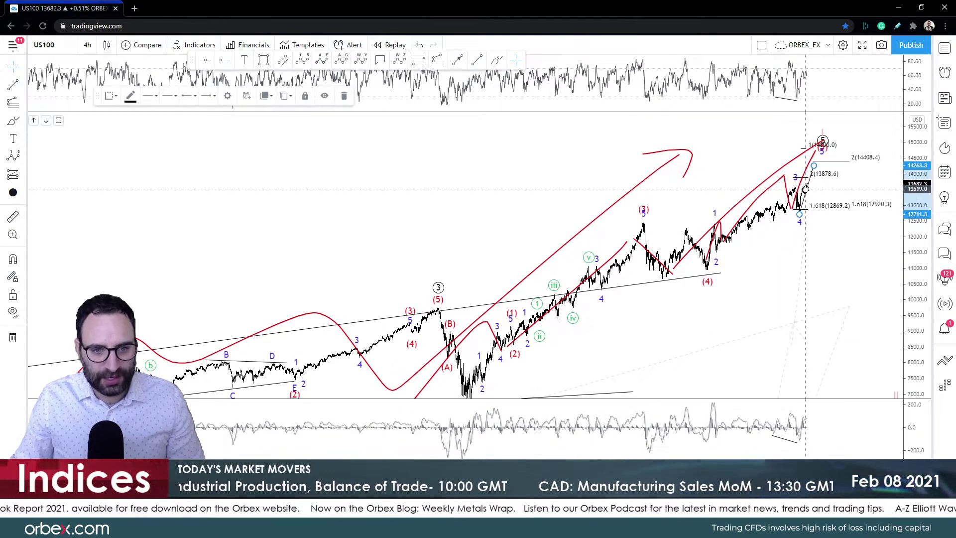
left_click(828, 259)
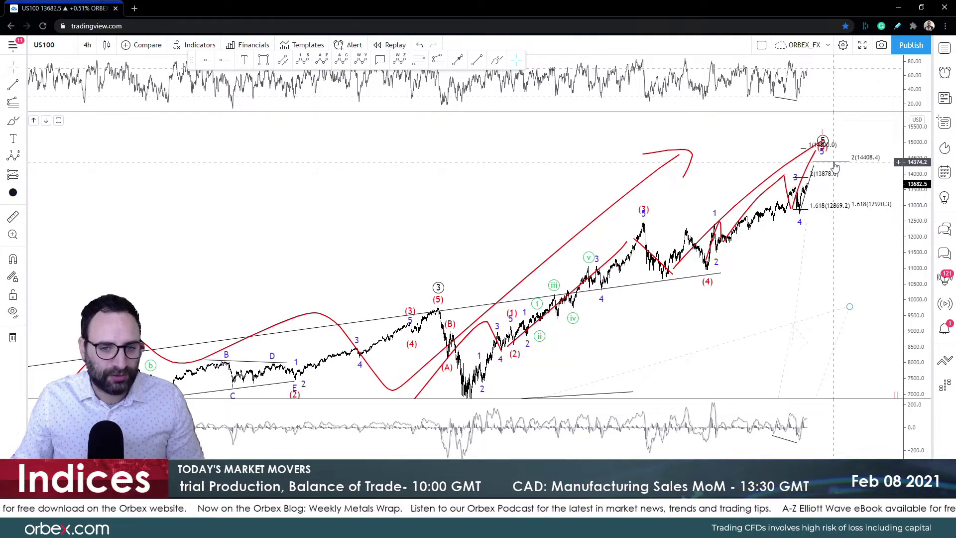
left_click_drag(831, 272, 832, 252)
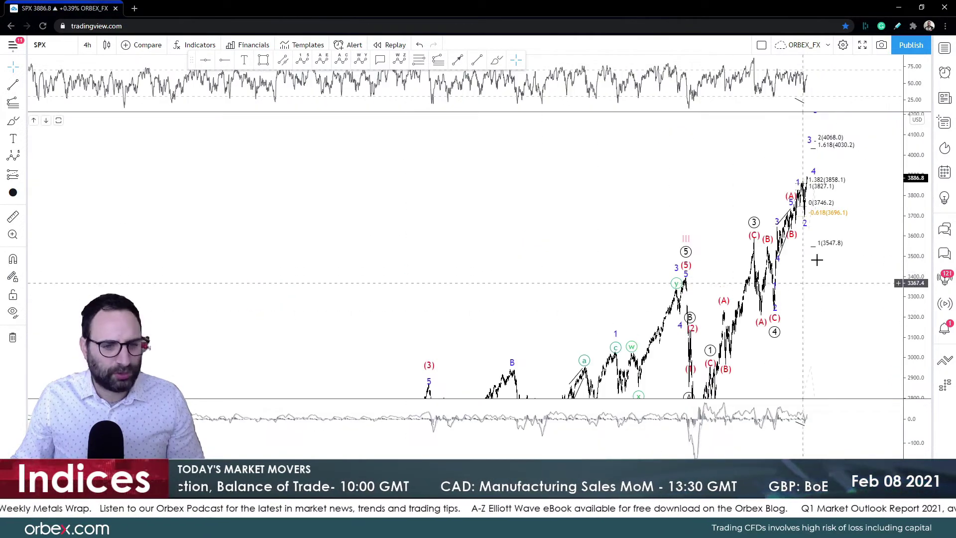
Compress the SPX price scale to show its full wave history and bring up the timeframe list
left_click_drag(907, 187, 753, 331)
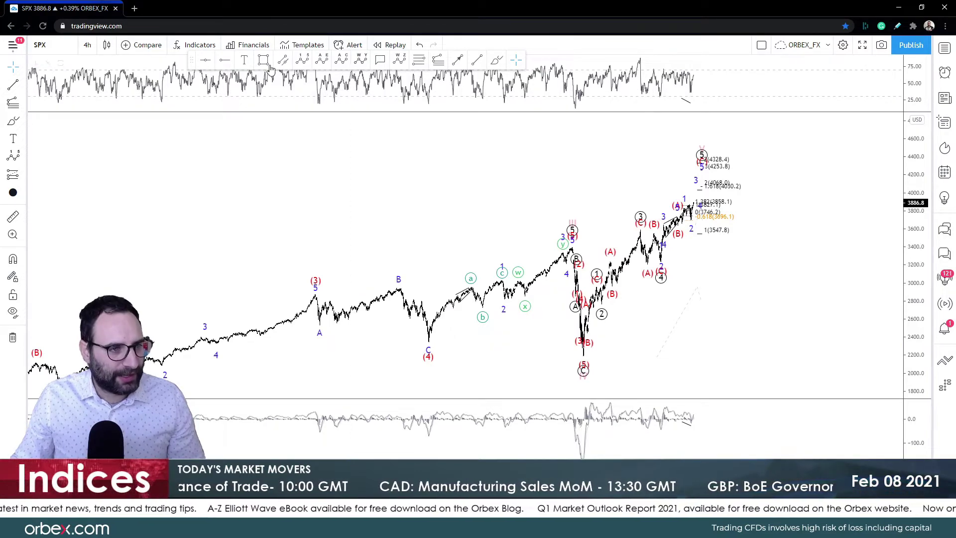
left_click(87, 44)
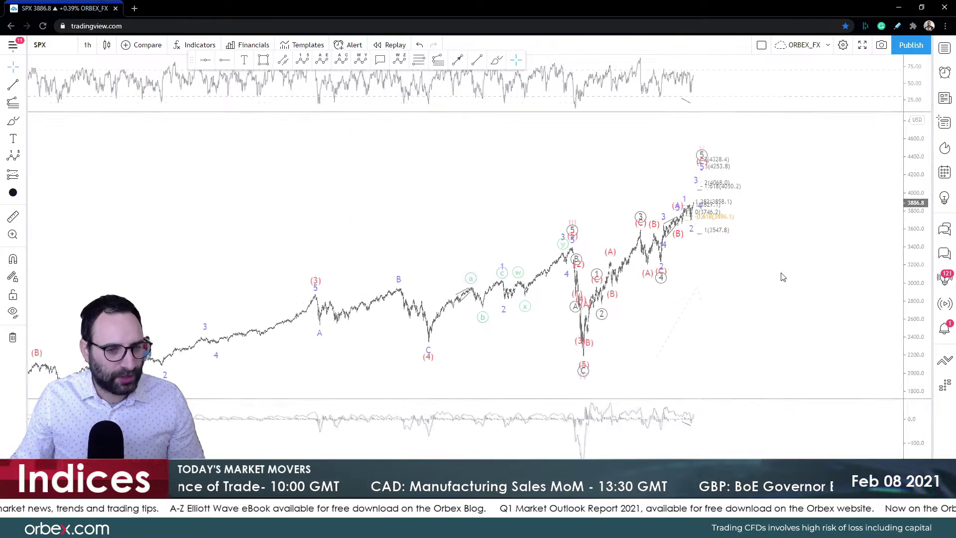
Switch SPX to 1-hour candles and frame the recent rally waves
left_click(94, 240)
scroll(552, 308, "up", 5)
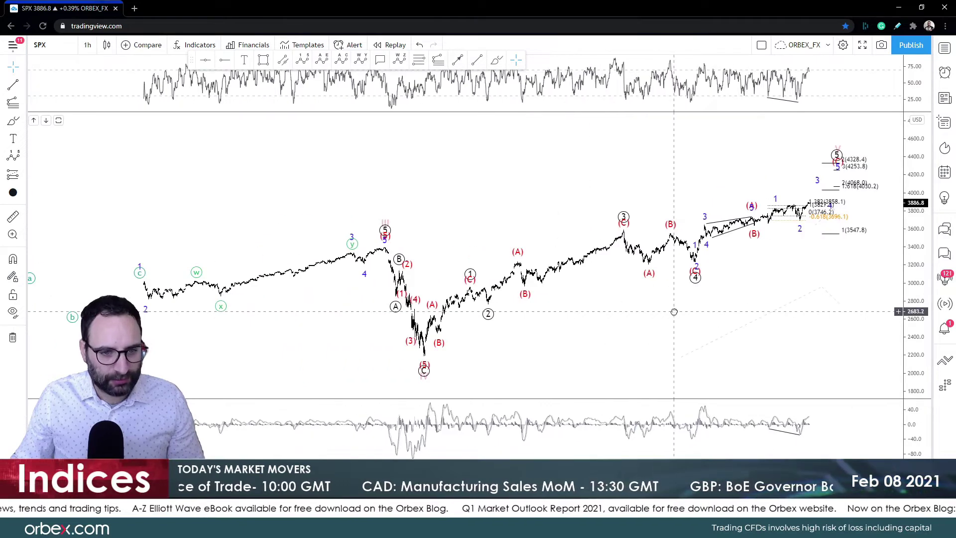
left_click_drag(858, 344, 824, 249)
left_click_drag(908, 321, 907, 310)
left_click_drag(851, 346, 838, 327)
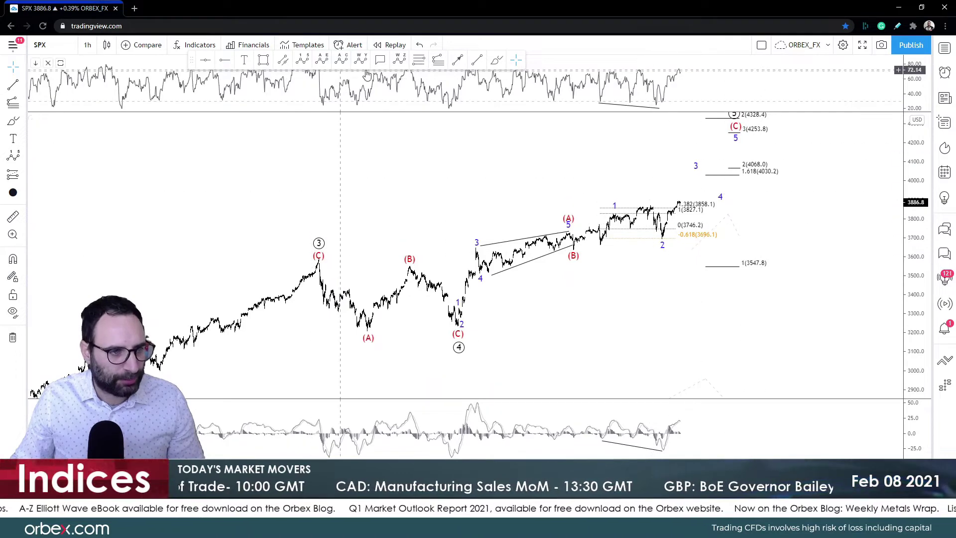
Draw a red freehand path from wave 1 up to wave 3, undoing one stray stroke
left_click(496, 61)
left_click_drag(465, 222, 469, 230)
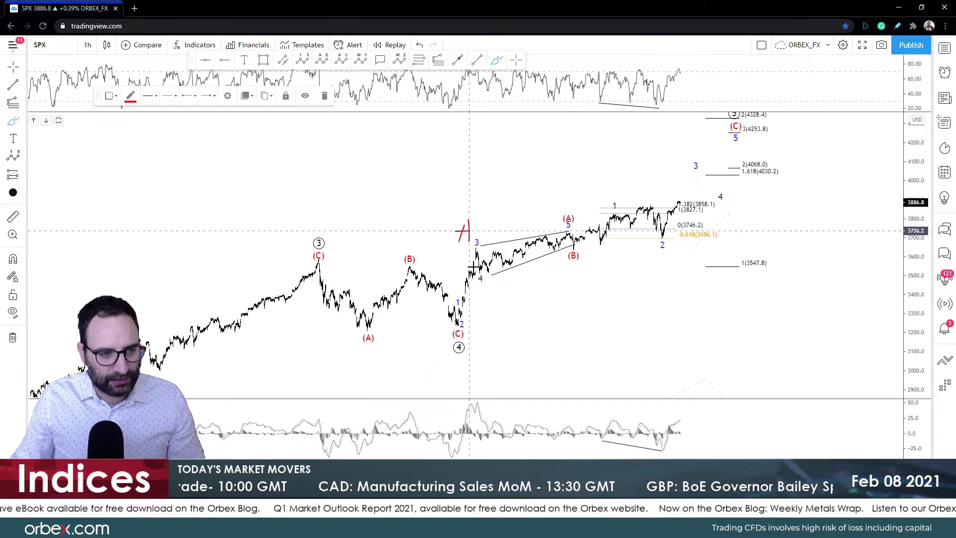
mouse_move(477, 289)
left_mouse_down()
mouse_move(491, 294)
mouse_move(476, 310)
left_mouse_up()
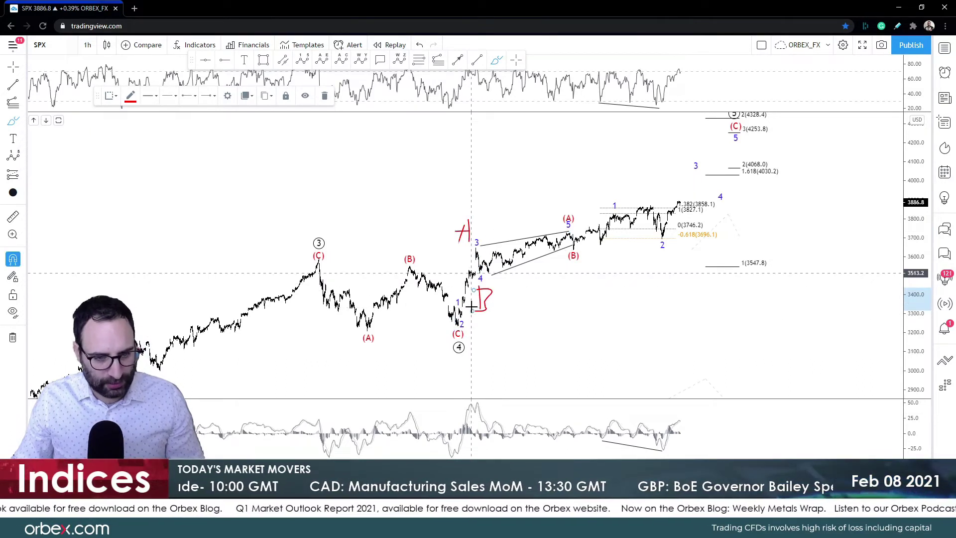
key("ctrl+z")
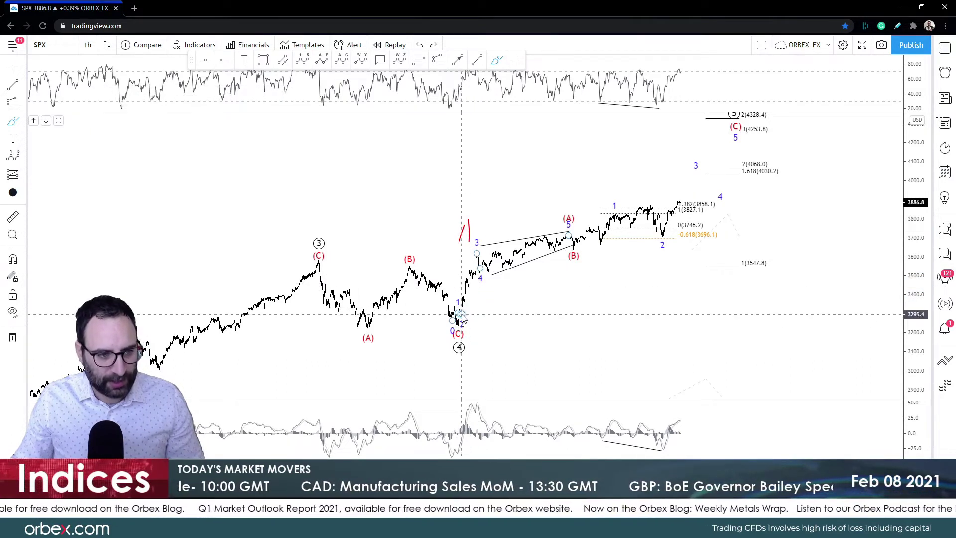
left_click(463, 316)
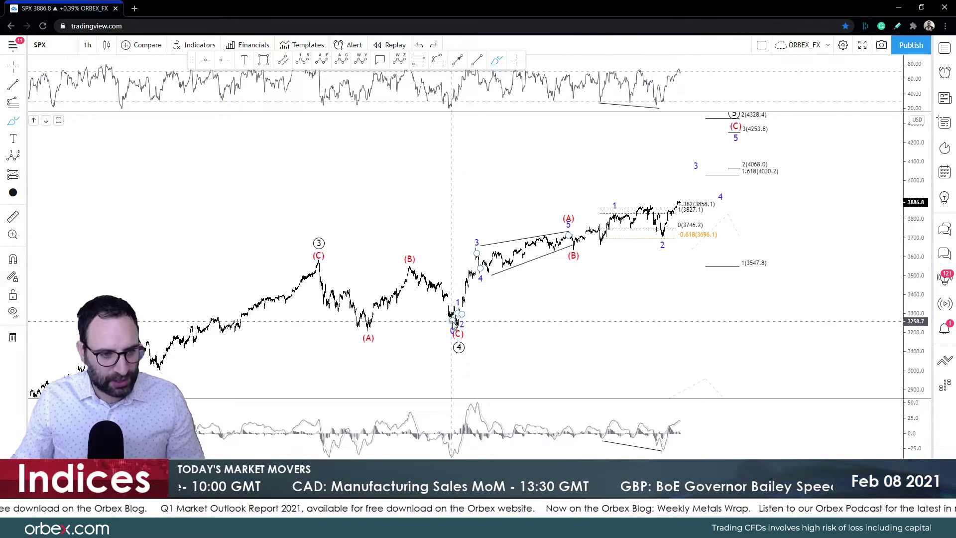
mouse_move(451, 316)
left_mouse_down()
mouse_move(476, 251)
mouse_move(551, 233)
mouse_move(546, 217)
mouse_move(580, 226)
mouse_move(577, 257)
mouse_move(625, 203)
mouse_move(662, 246)
mouse_move(703, 155)
mouse_move(748, 141)
left_mouse_up()
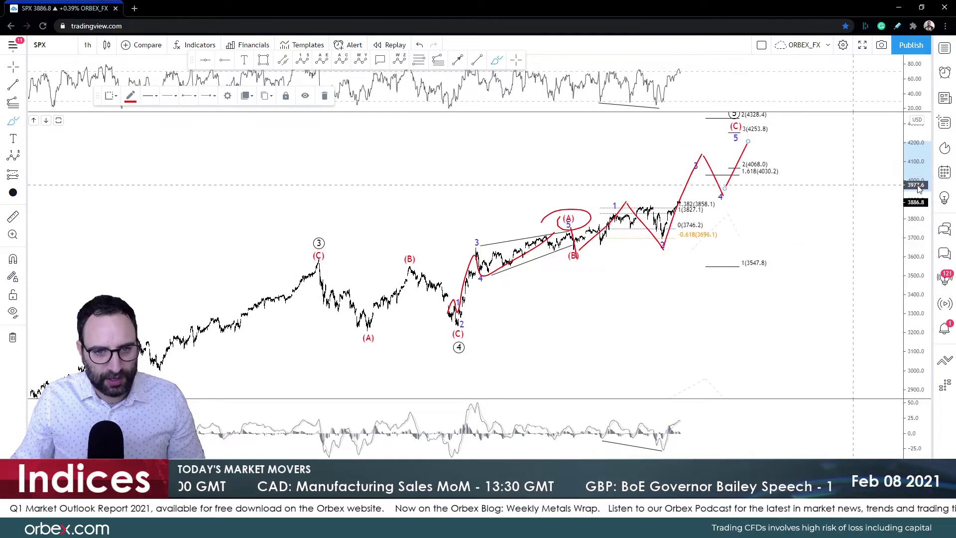
Circle the (C) and 5 target labels in red and mark a short red level right of price
left_click_drag(916, 142, 916, 152)
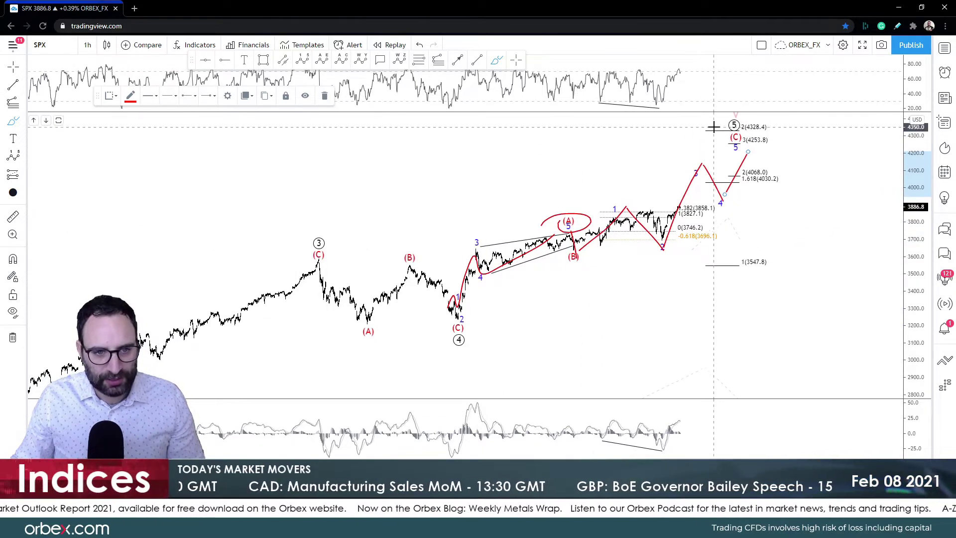
left_click_drag(715, 128, 696, 135)
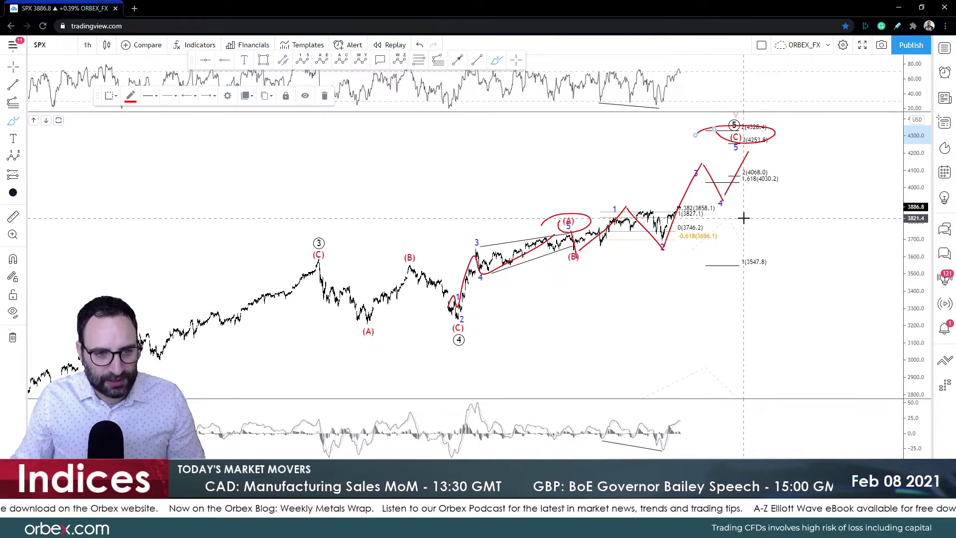
left_click_drag(744, 218, 768, 218)
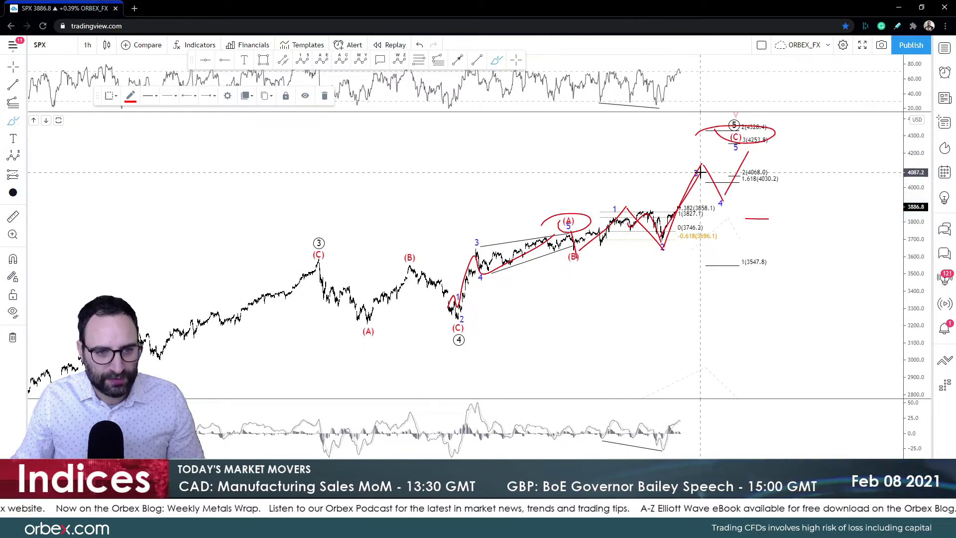
left_click(517, 61)
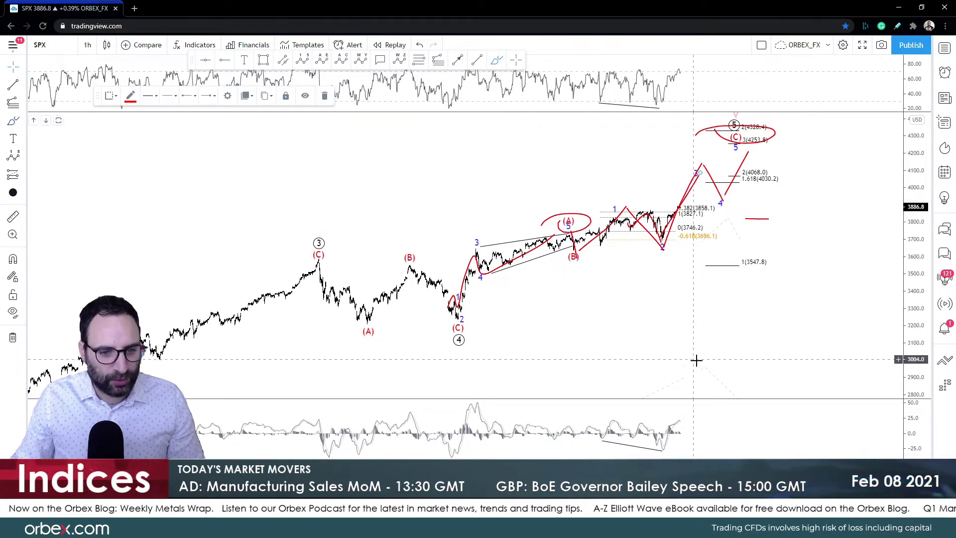
Select the SPX wave count drawing and drag its top point lower
left_click(714, 380)
scroll(714, 380, "down", 3)
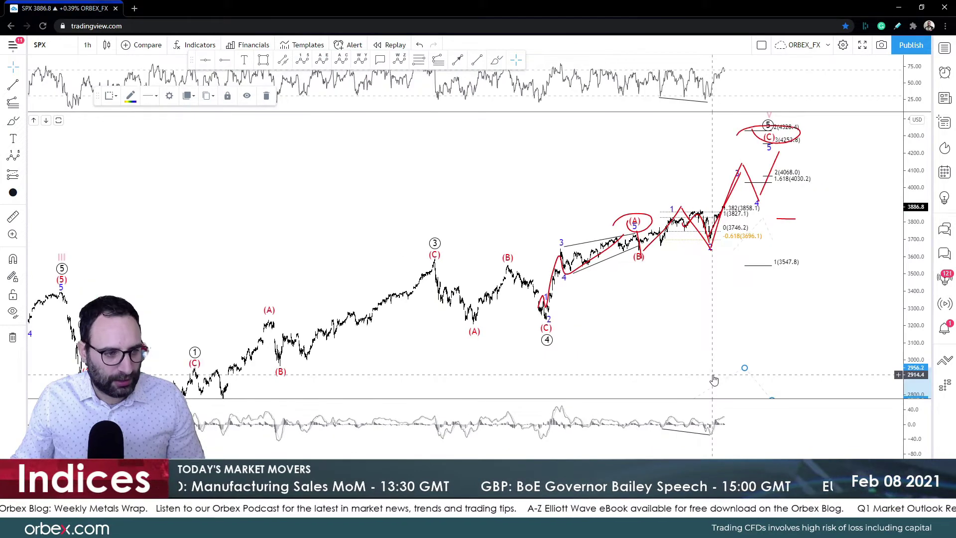
scroll(714, 380, "up", 3)
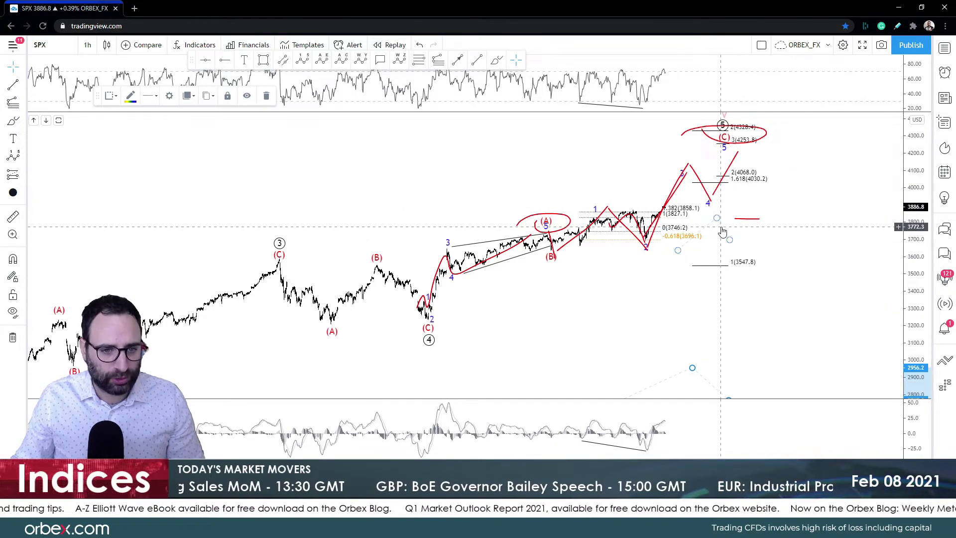
left_click(722, 232)
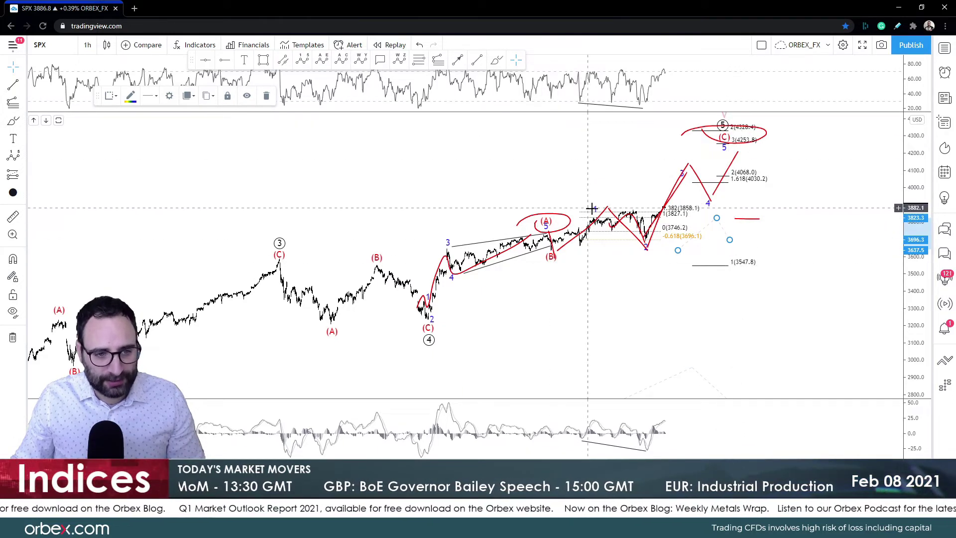
left_click(688, 168)
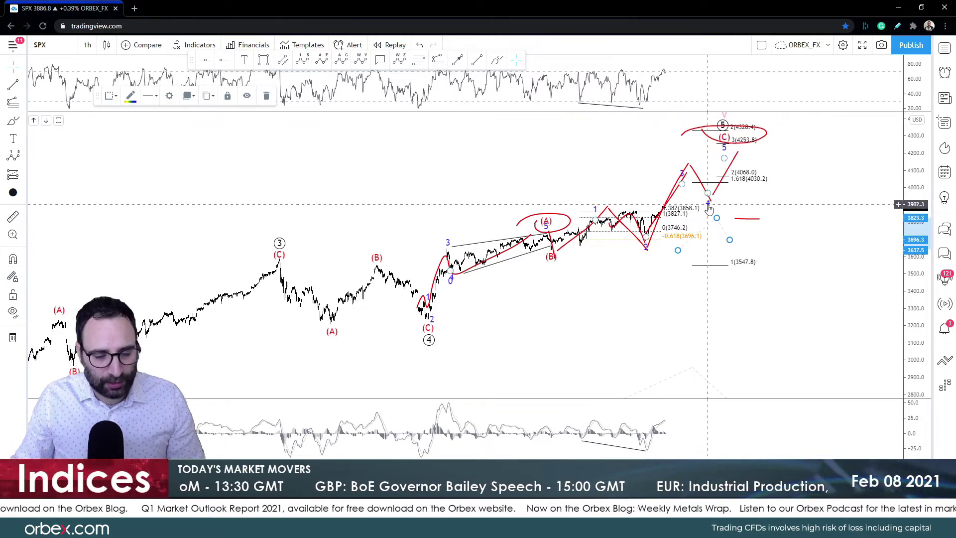
left_click(621, 211)
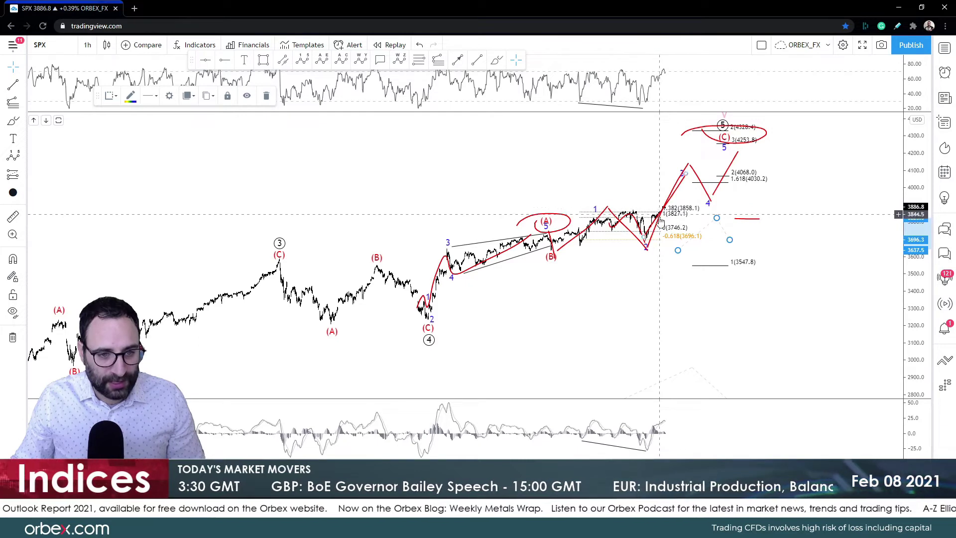
left_click_drag(686, 171, 683, 190)
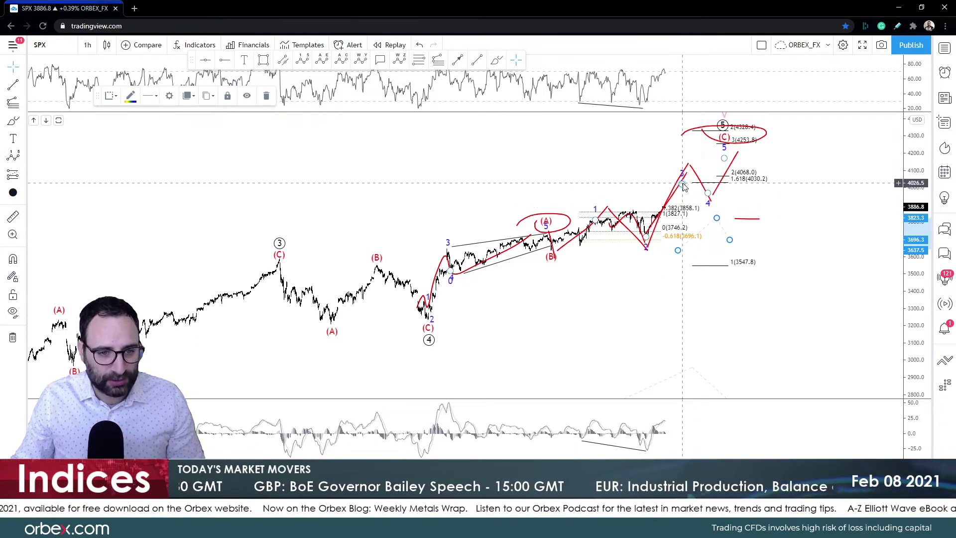
Switch the chart to DXY from the watchlist and scroll it to leave empty space on the right
key("alt+w")
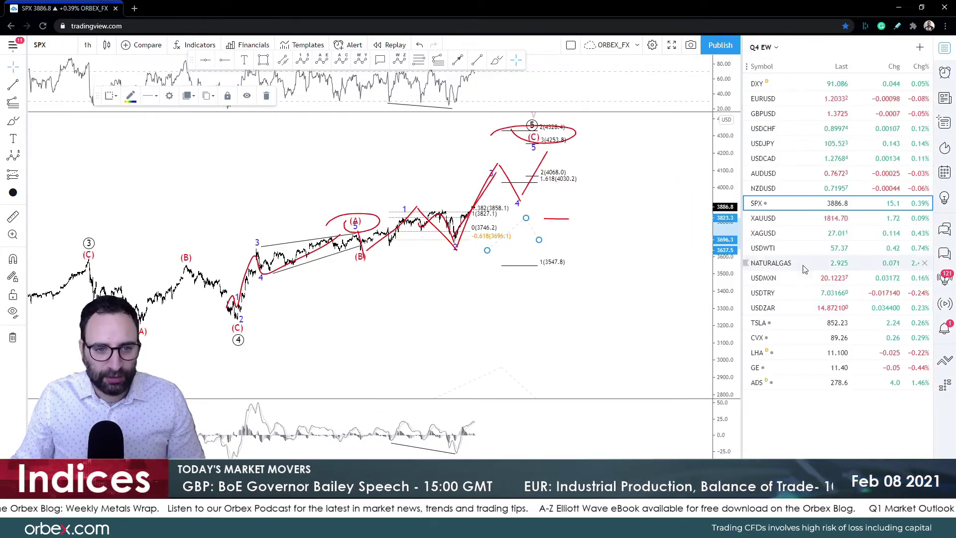
left_click(761, 85)
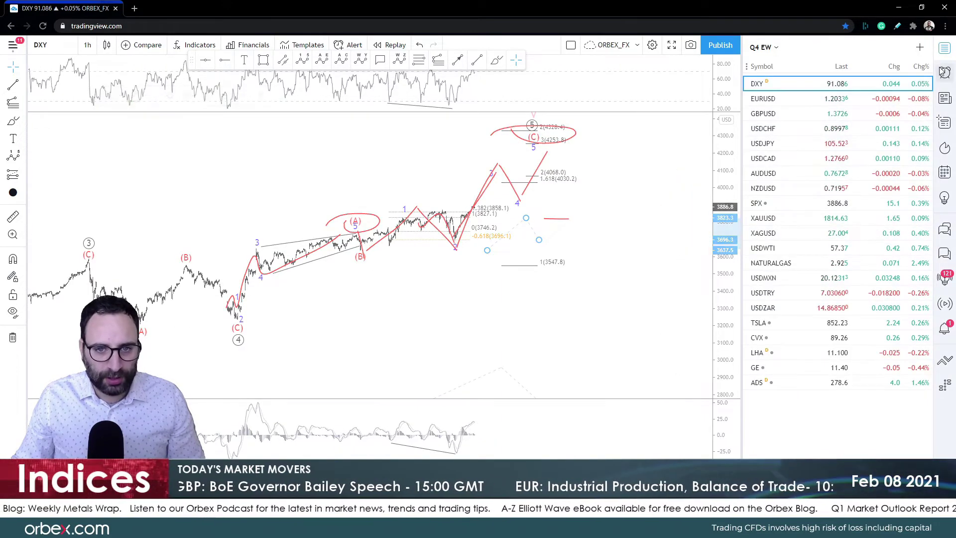
key("alt+w")
scroll(917, 203, "down", 4)
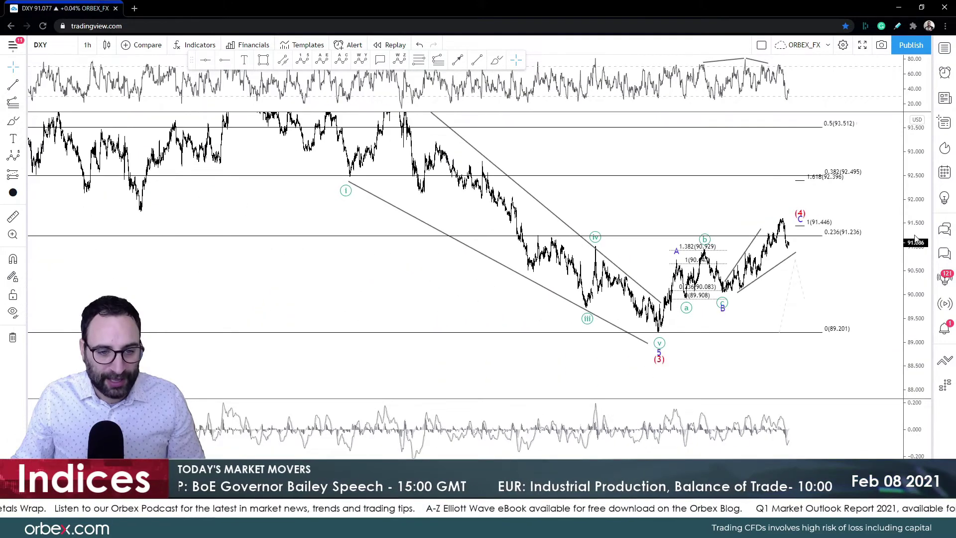
scroll(725, 209, "right", 3)
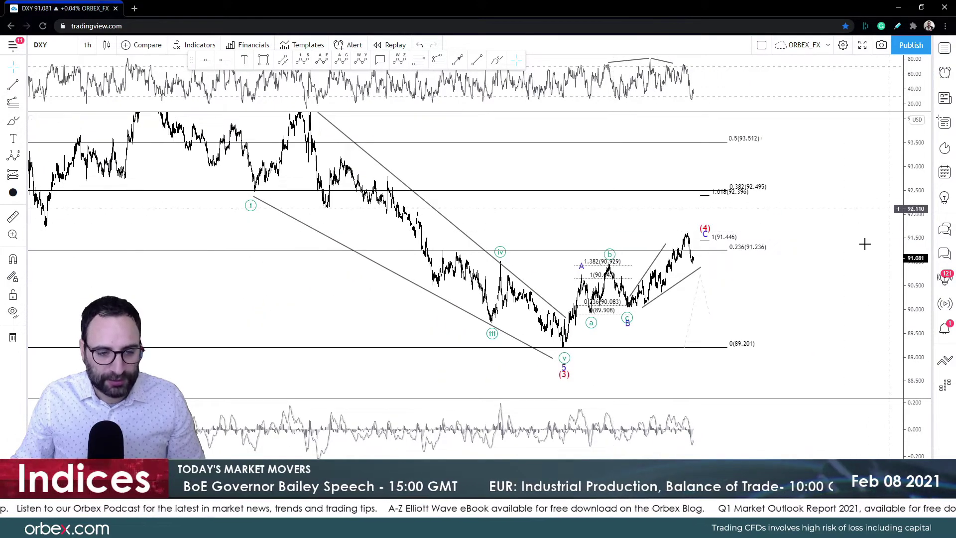
Circle the DXY wave (4)/C label in red and sketch a path falling from the (4) high
left_click(495, 60)
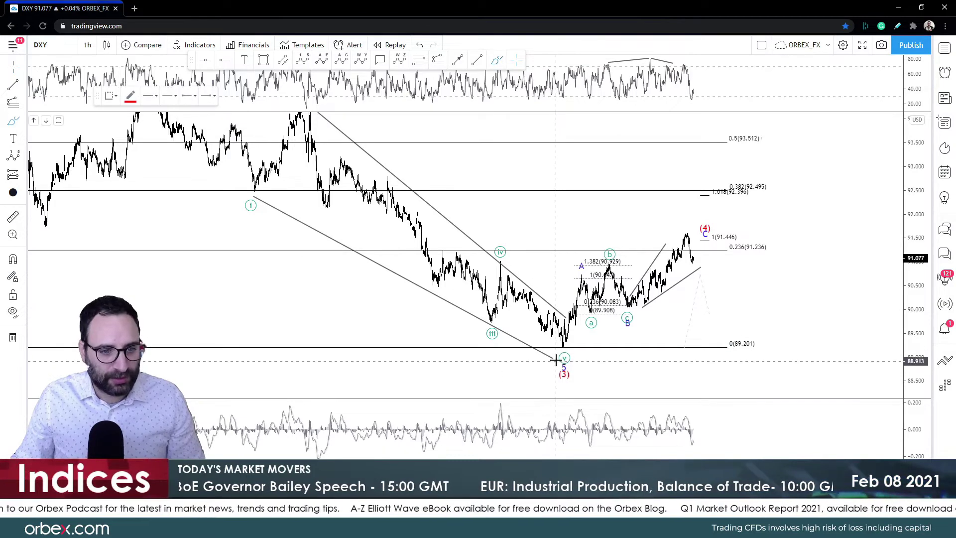
mouse_move(563, 347)
left_mouse_down()
mouse_move(688, 224)
mouse_move(634, 287)
mouse_move(702, 265)
left_mouse_up()
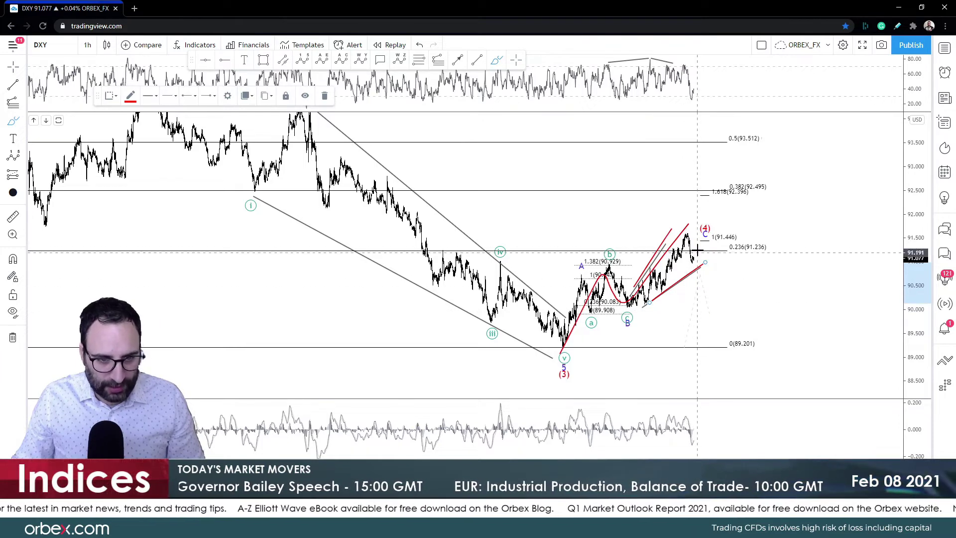
left_click_drag(700, 241, 720, 241)
key("ctrl")
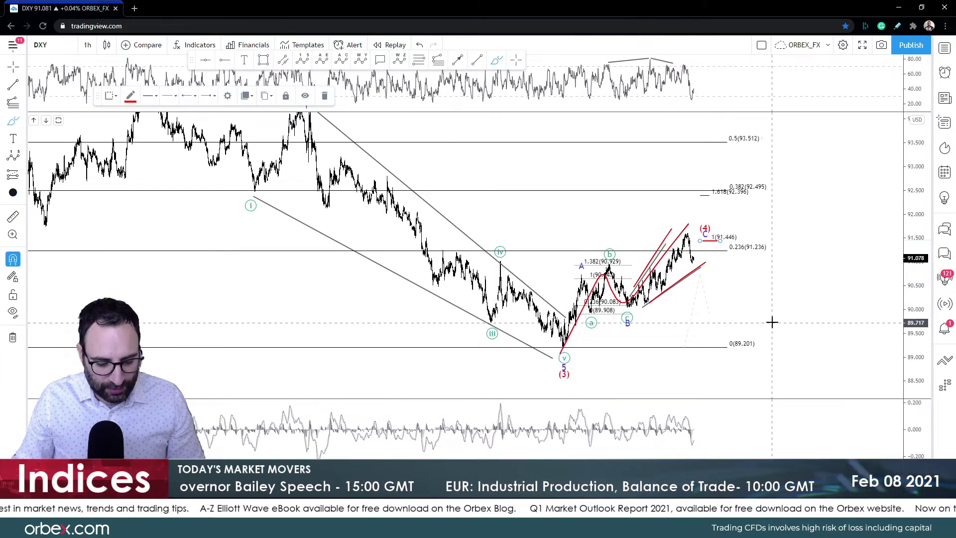
key("ctrl+z")
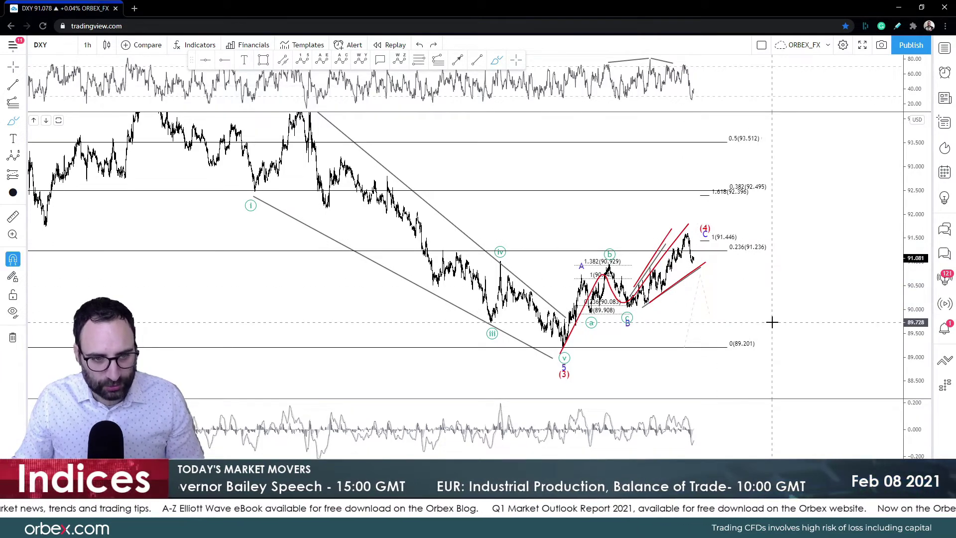
key("ctrl+z")
left_click_drag(771, 322, 867, 307)
mouse_move(796, 211)
left_mouse_down()
mouse_move(809, 225)
mouse_move(790, 215)
mouse_move(794, 269)
mouse_move(814, 250)
mouse_move(841, 349)
mouse_move(878, 393)
left_mouse_up()
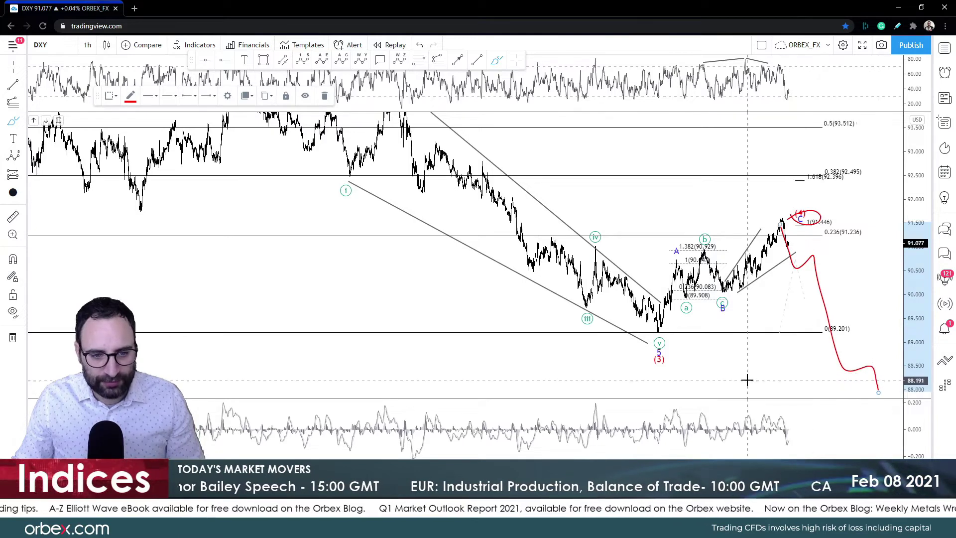
left_click(516, 60)
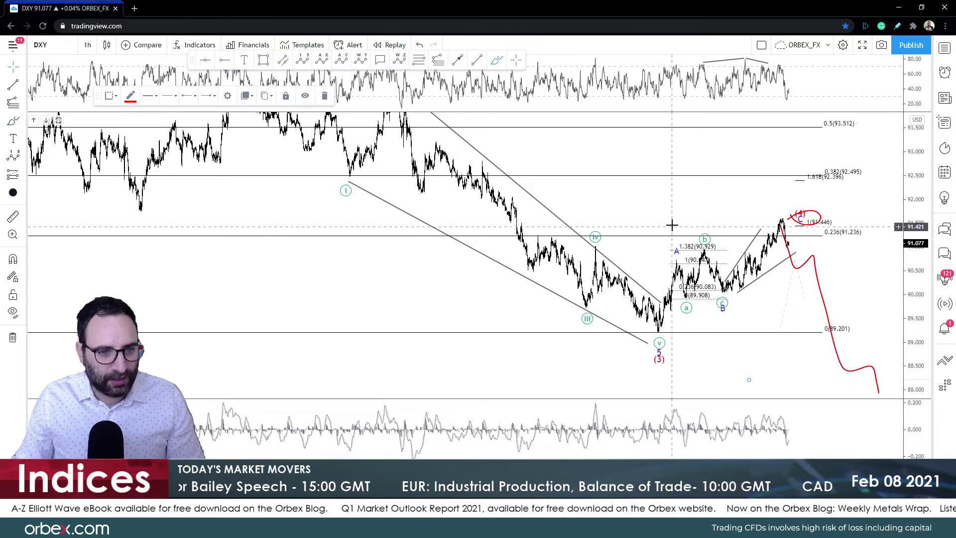
Reframe the DXY chart and add a small red drop from the circled C, undoing trial strokes
mouse_move(672, 224)
left_mouse_down()
mouse_move(529, 288)
mouse_move(587, 256)
mouse_move(594, 231)
left_mouse_up()
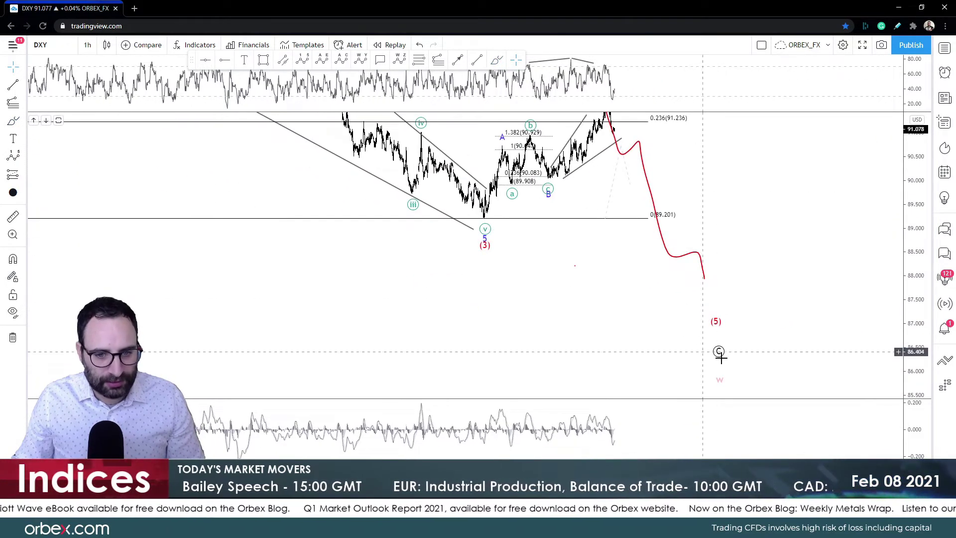
left_click_drag(759, 314, 760, 337)
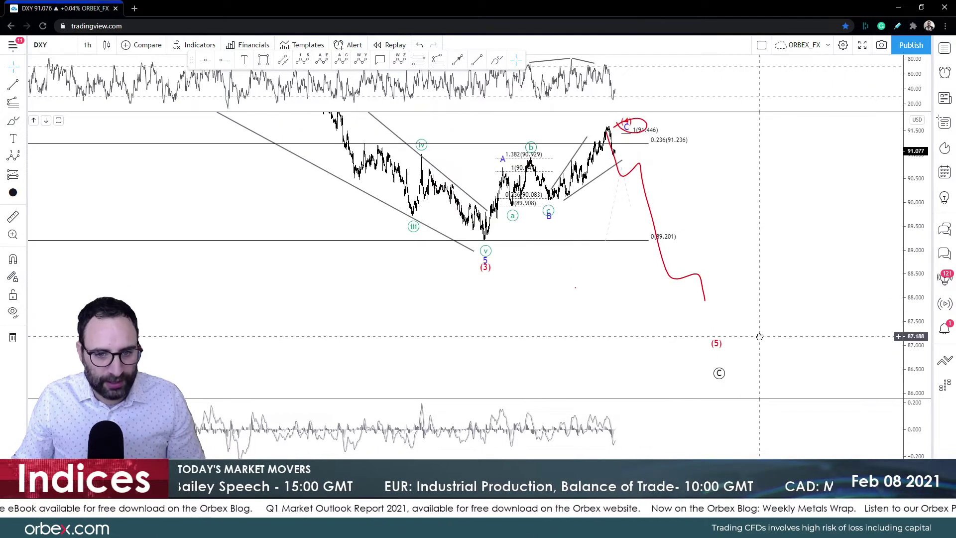
left_click_drag(743, 279, 838, 330)
left_click(496, 59)
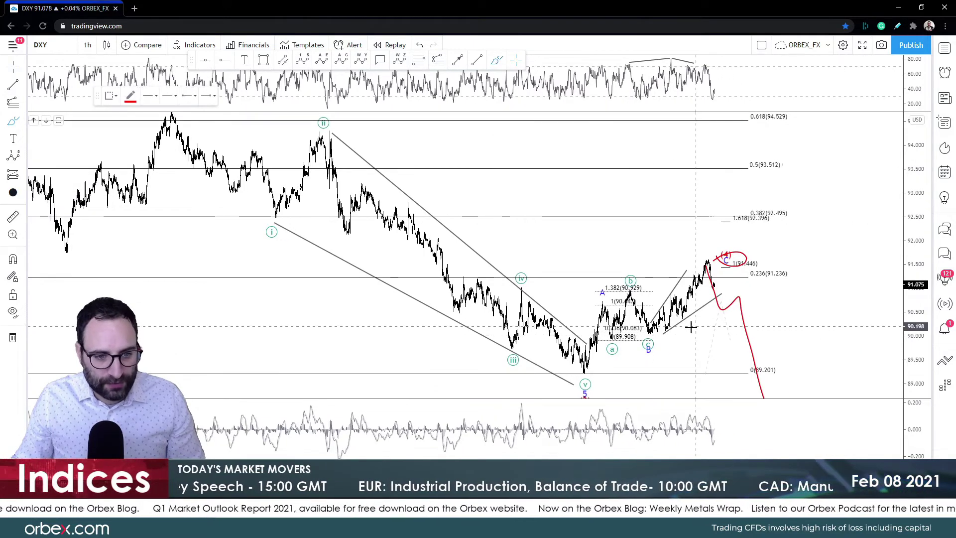
left_click_drag(664, 333, 730, 287)
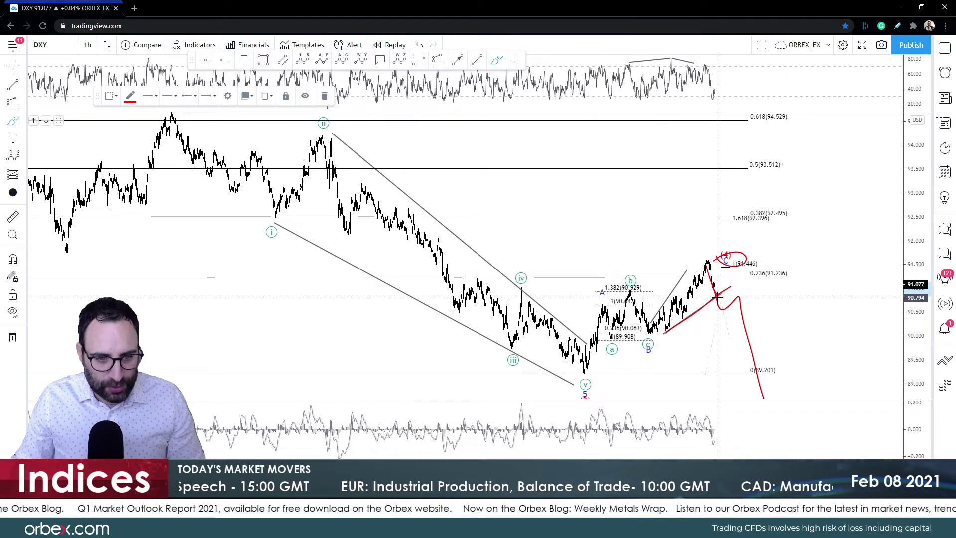
left_click_drag(732, 253, 717, 297)
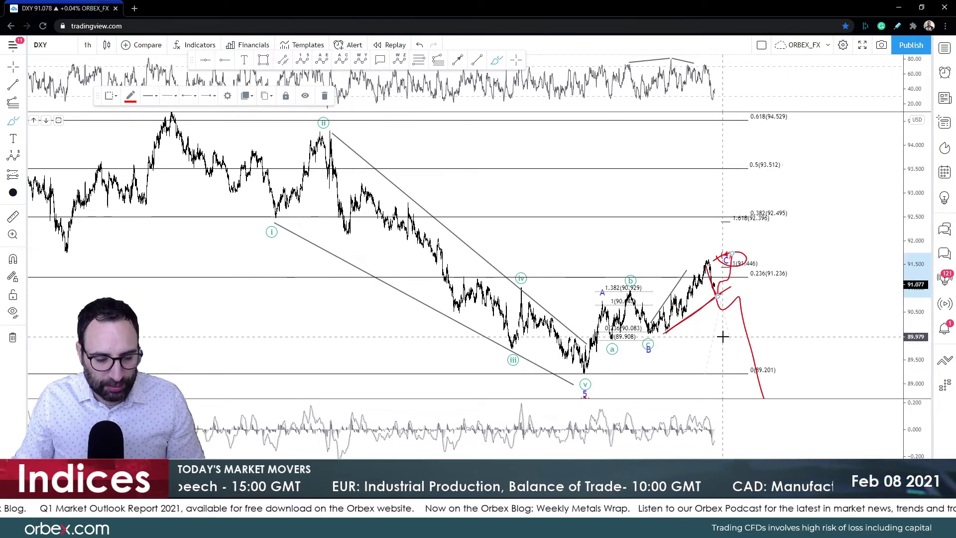
mouse_move(566, 376)
left_mouse_down()
mouse_move(722, 277)
mouse_move(754, 236)
left_mouse_up()
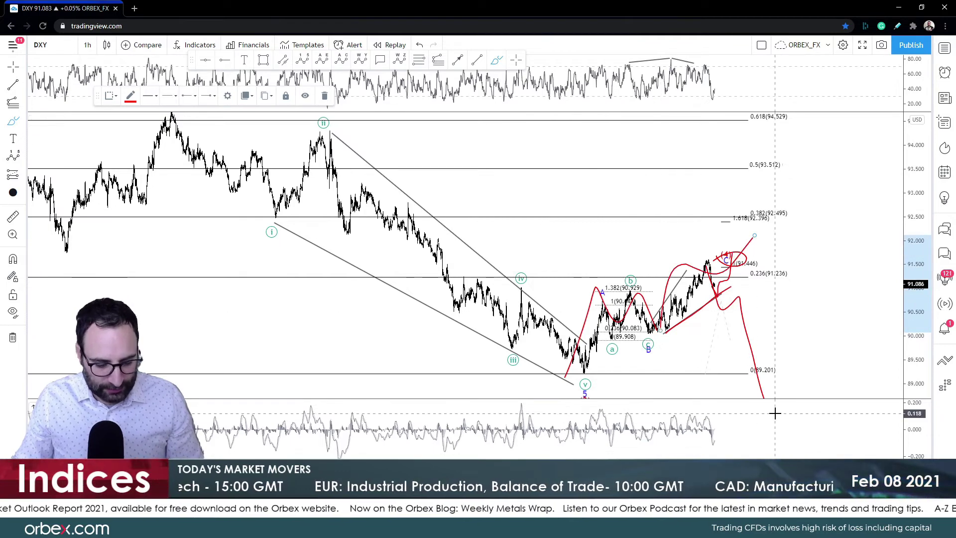
key("ctrl+z")
key("ctrl+z")
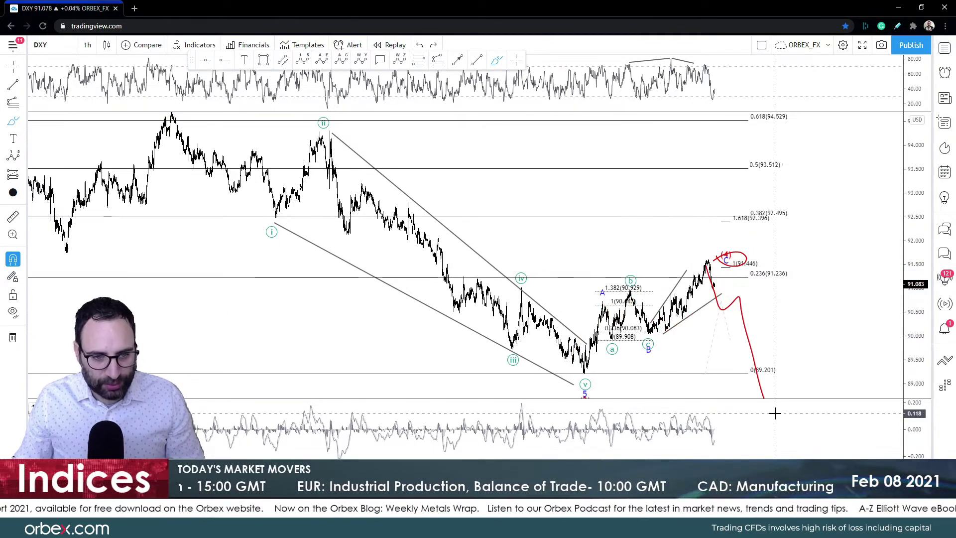
Undo the red circle and long DXY projection path
left_click_drag(775, 413, 638, 199)
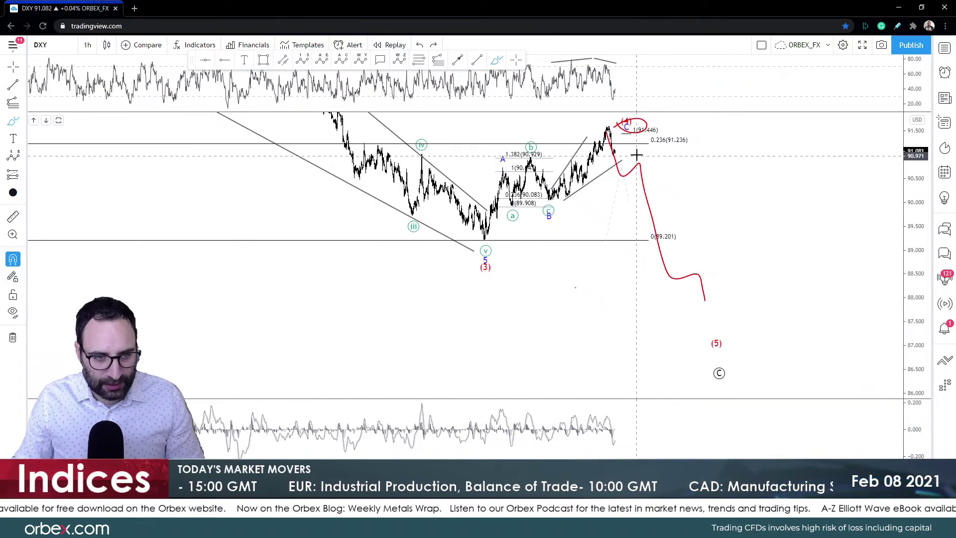
left_click_drag(636, 155, 667, 225)
key("ctrl+z")
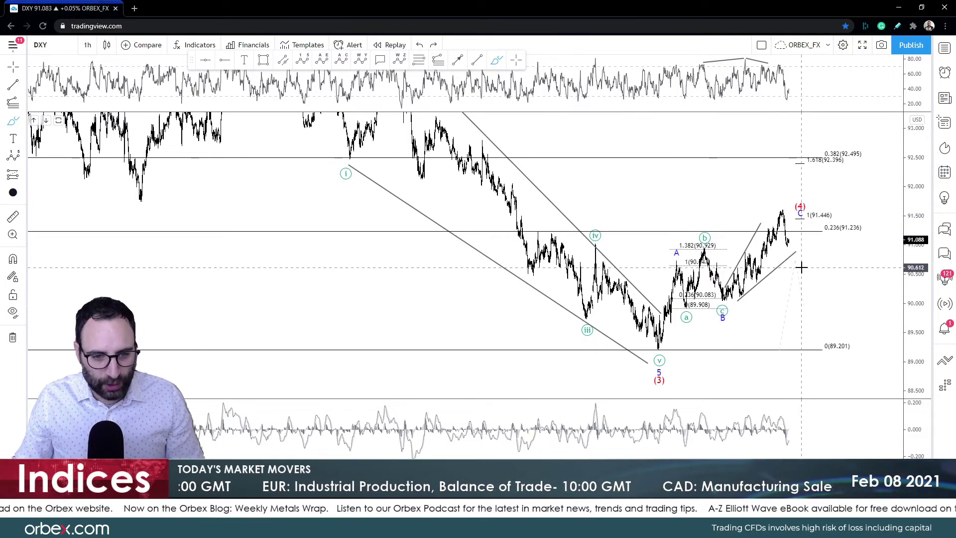
Draw red lines across both oscillators' peaks and a short red dip from the (4) high
left_click_drag(745, 59, 786, 66)
left_click_drag(752, 409, 799, 415)
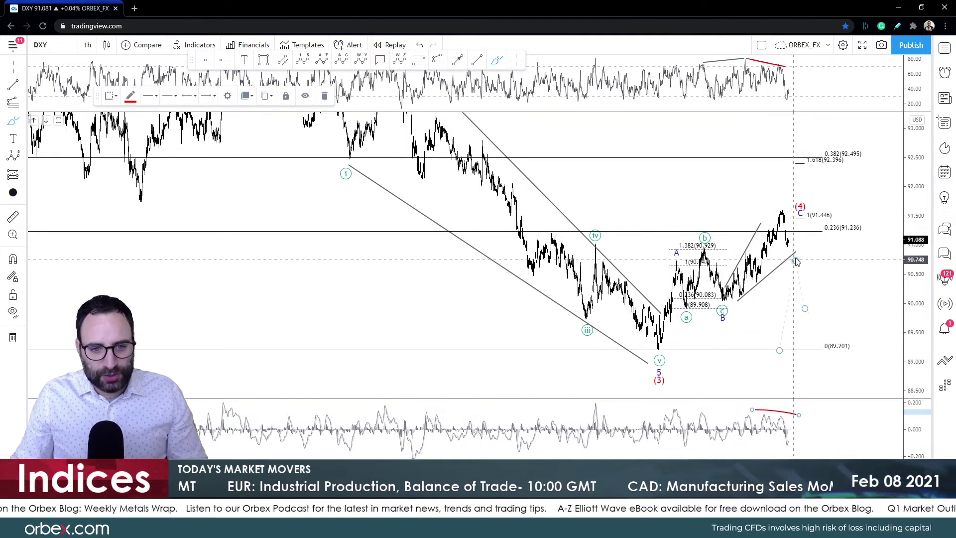
mouse_move(791, 257)
left_mouse_down()
mouse_move(806, 243)
mouse_move(799, 273)
mouse_move(809, 271)
mouse_move(817, 296)
left_mouse_up()
Draw a Fibonacci retracement on DXY from the 89.2 low to near 90.9
key("alt+f")
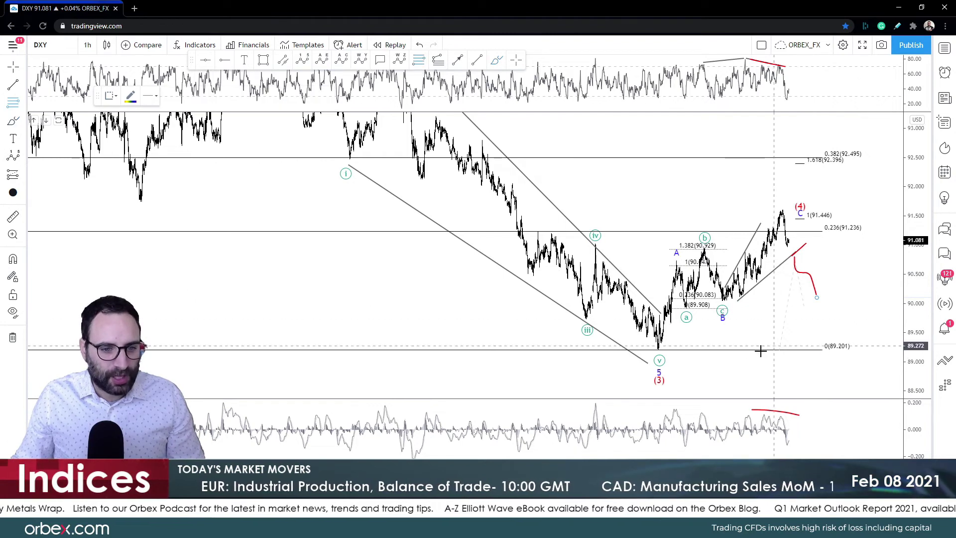
left_click(709, 350)
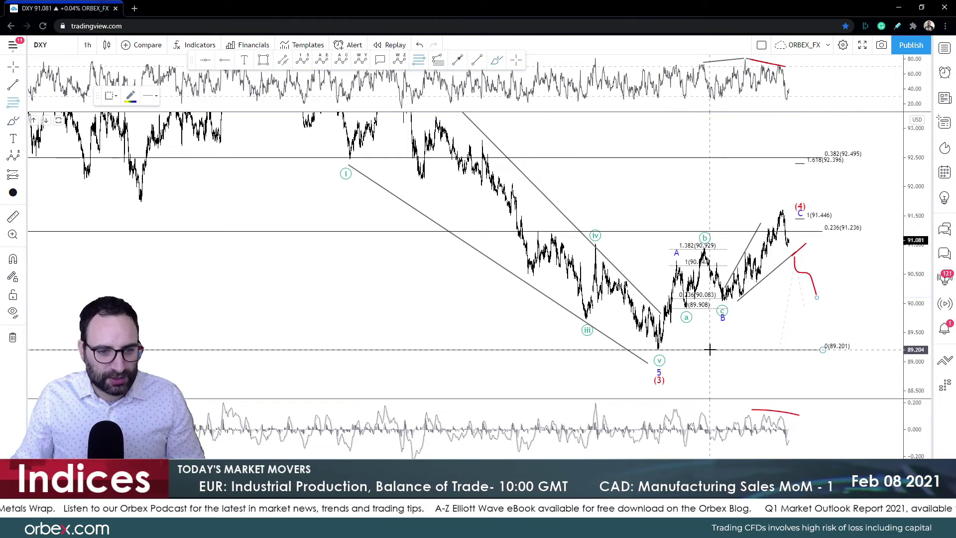
left_click(831, 247)
Hide the 1.382 and -0.618 retracement levels and show 0.382, 0.5 and 0.618
double_click(831, 247)
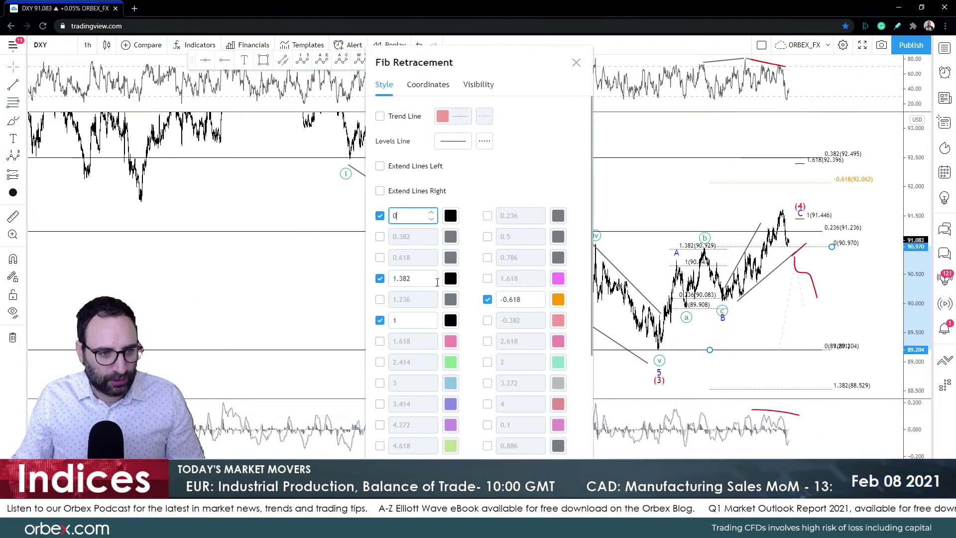
left_click(380, 278)
left_click(488, 299)
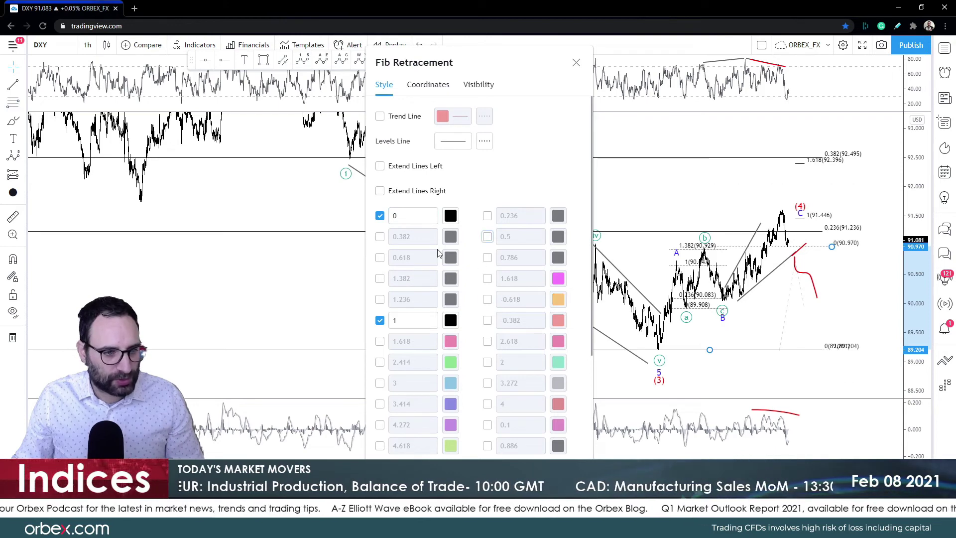
left_click(487, 236)
left_click(380, 236)
left_click(380, 257)
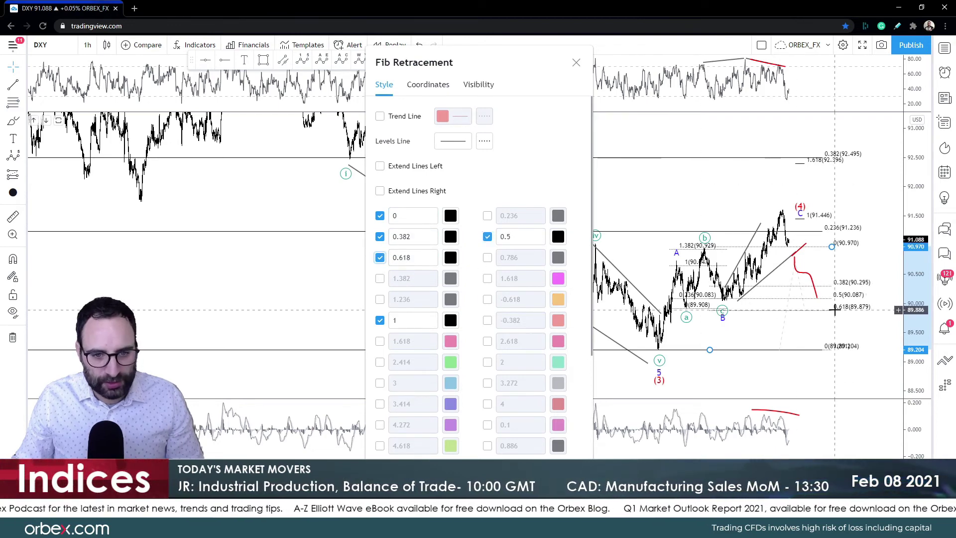
key("Escape")
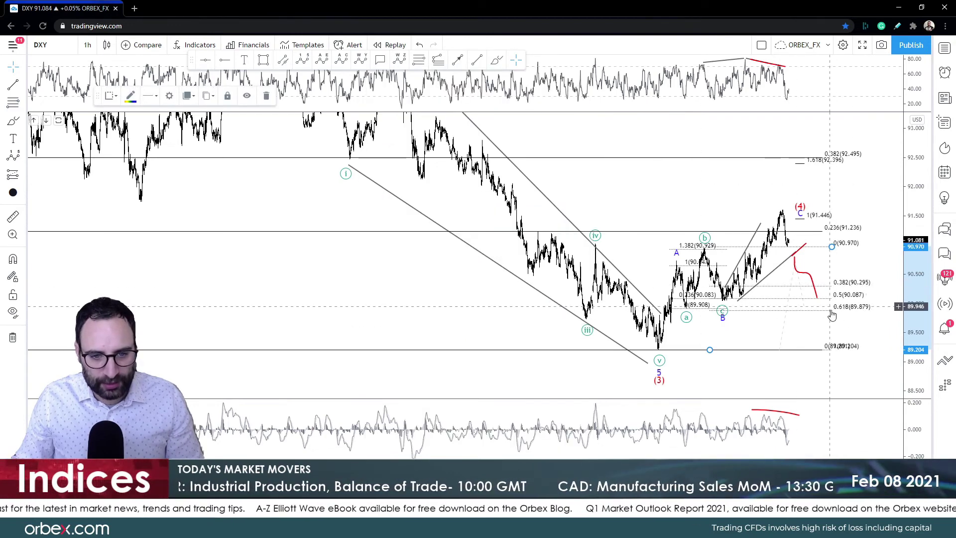